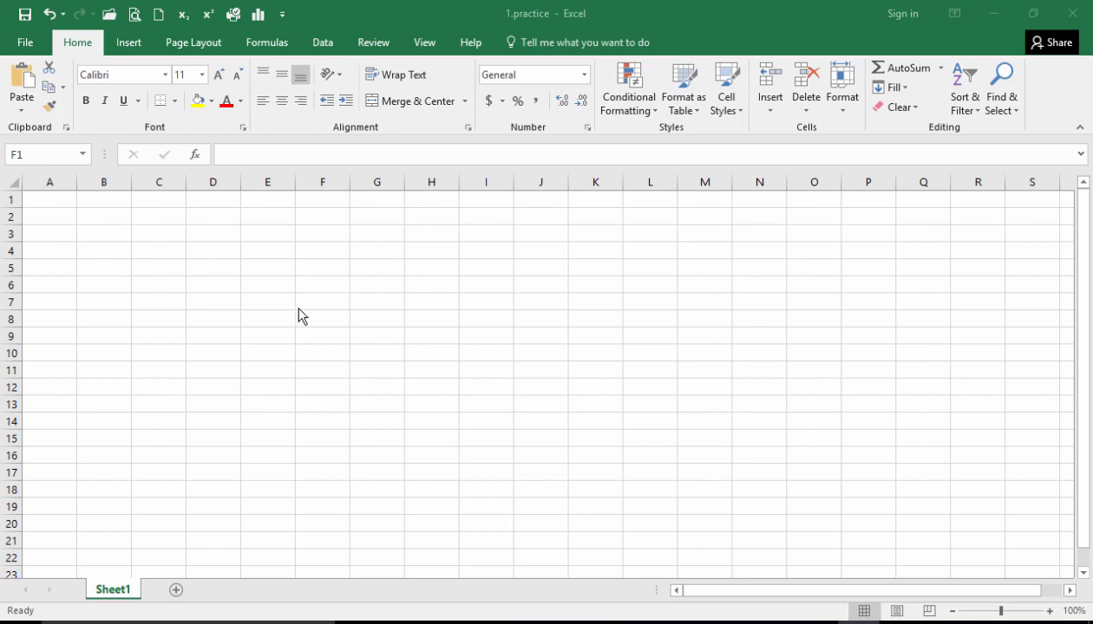
Step: Select whole columns A through H in turn, go back to column E, and select row 6
{"action": "left_click", "coordinate": [61, 187]}
{"action": "left_click", "coordinate": [67, 183]}
{"action": "left_click", "coordinate": [110, 183]}
{"action": "left_click", "coordinate": [161, 182]}
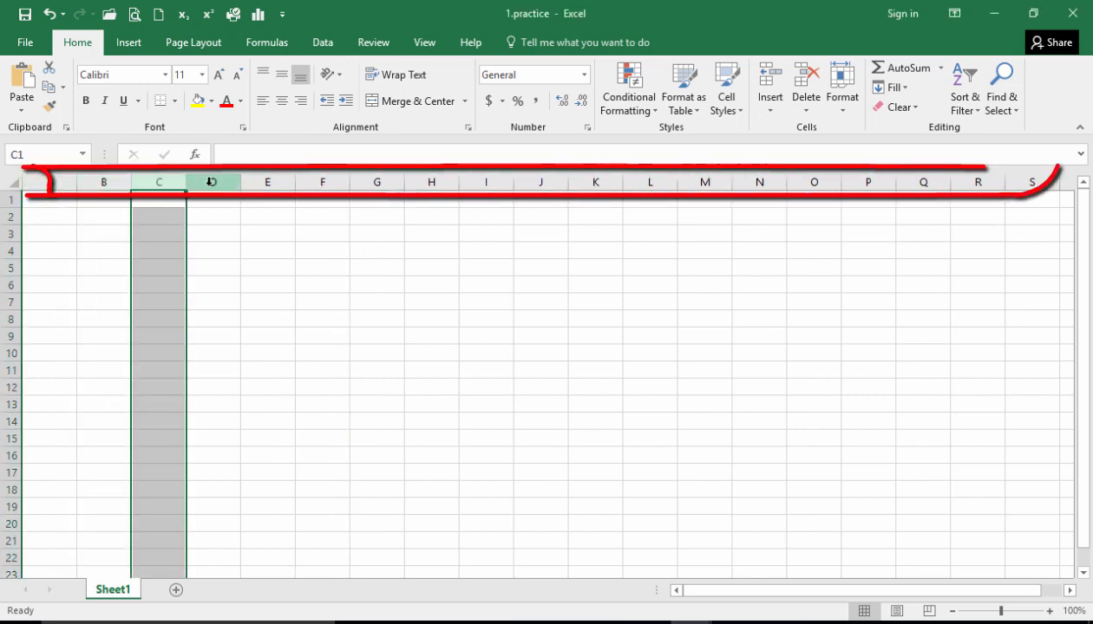
{"action": "left_click", "coordinate": [211, 182]}
{"action": "left_click", "coordinate": [276, 182]}
{"action": "left_click", "coordinate": [330, 182]}
{"action": "left_click", "coordinate": [378, 182]}
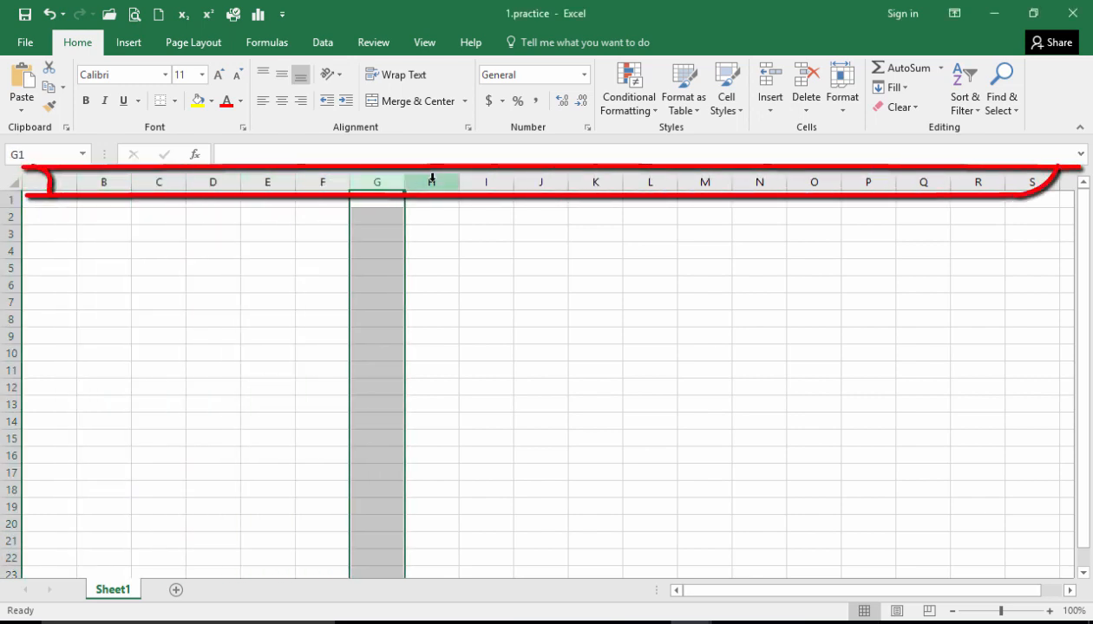
{"action": "left_click", "coordinate": [431, 182]}
{"action": "left_click", "coordinate": [369, 183]}
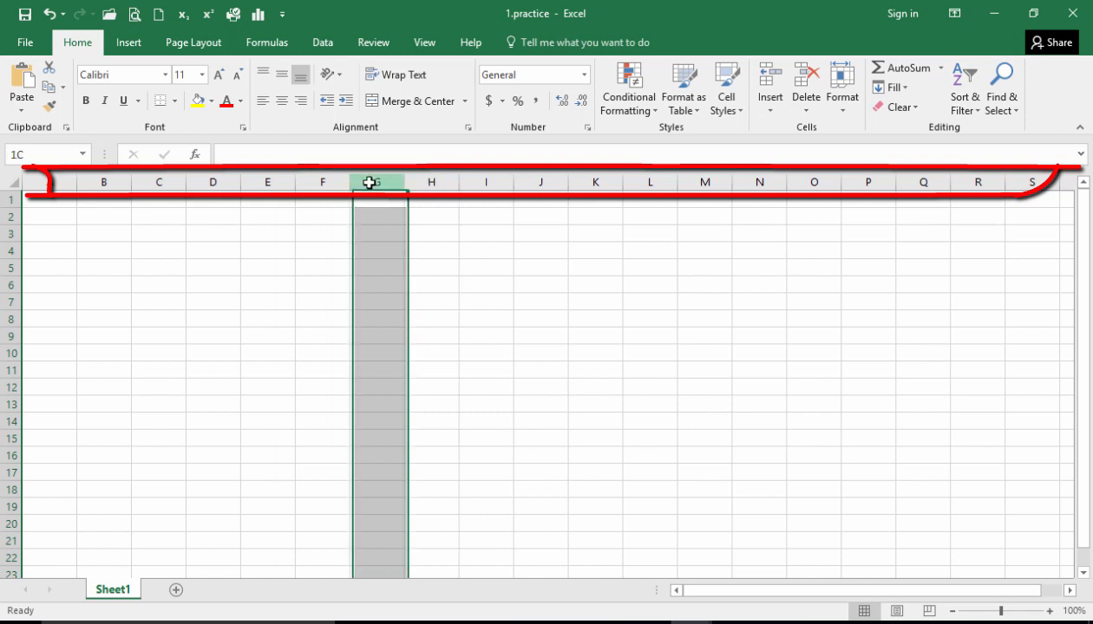
{"action": "left_click", "coordinate": [303, 181]}
{"action": "left_click", "coordinate": [268, 185]}
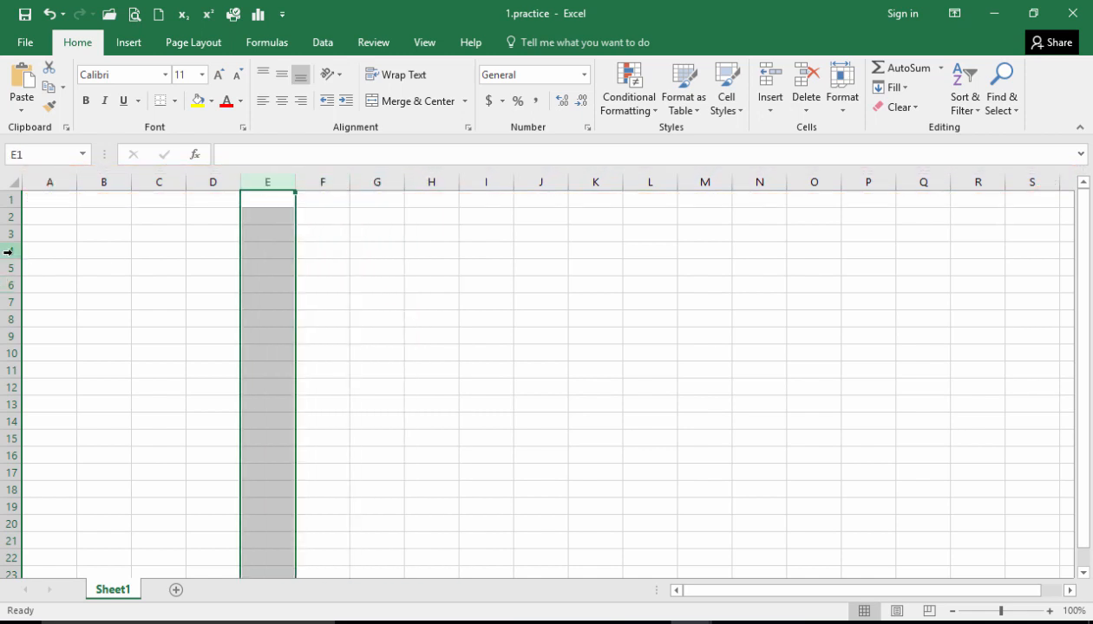
{"action": "left_click", "coordinate": [12, 286]}
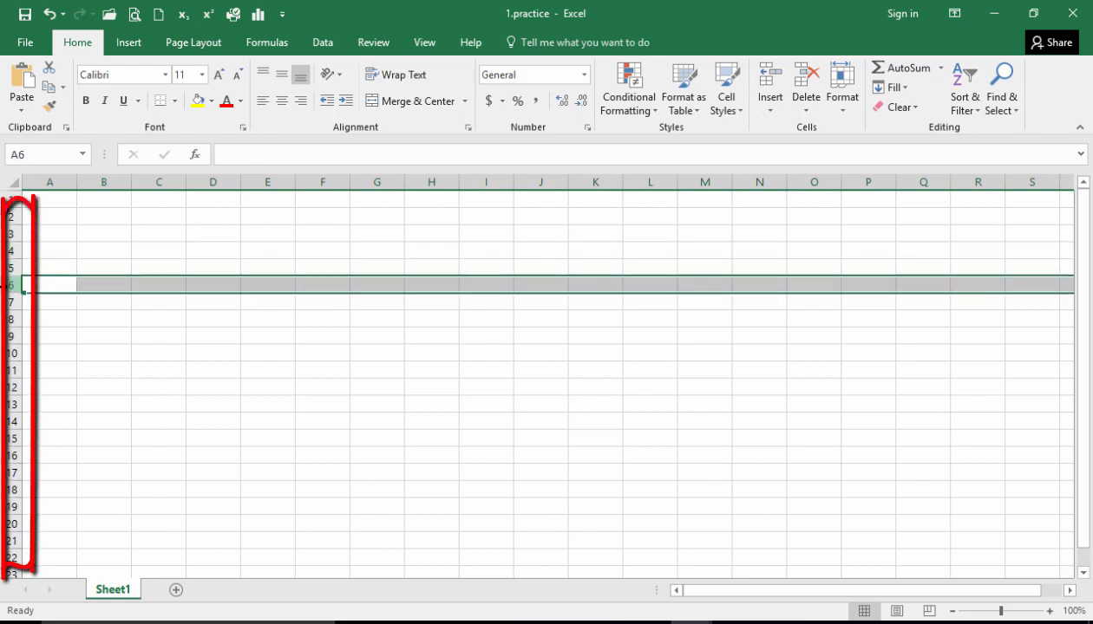
Step: Select cells B4 and B2, and jump to cell G4 by entering its address
{"action": "left_click", "coordinate": [117, 246]}
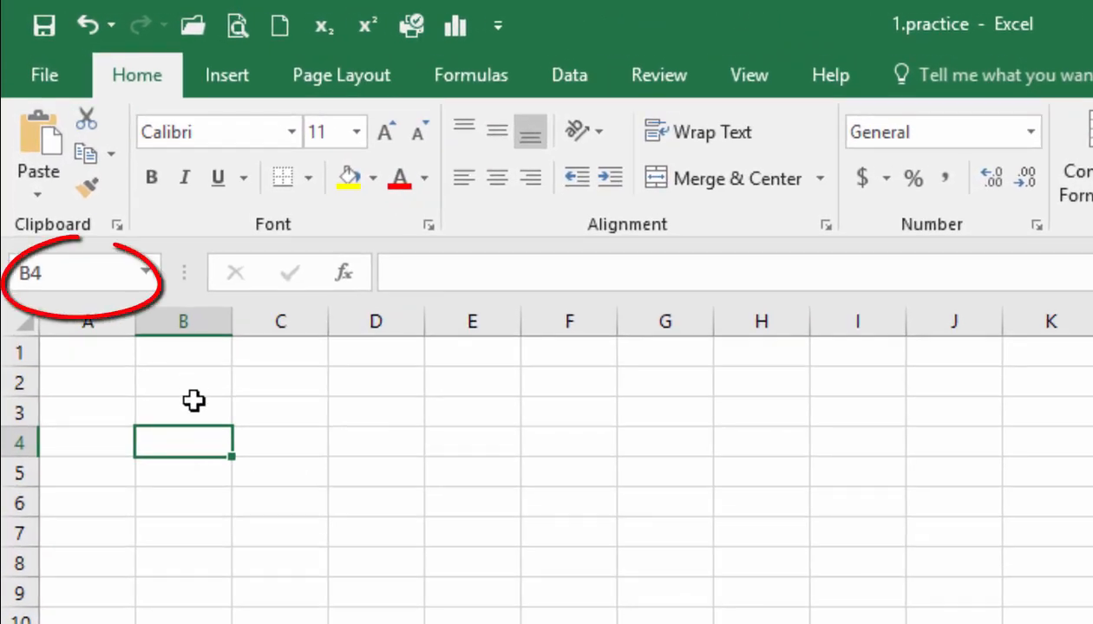
{"action": "left_click", "coordinate": [177, 355]}
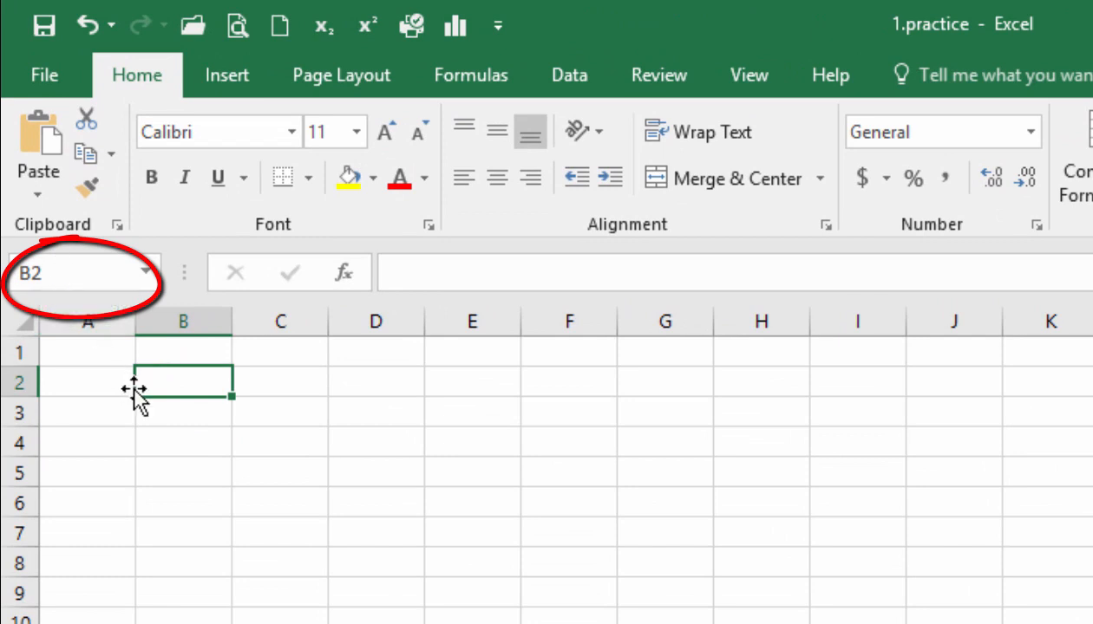
{"action": "left_click", "coordinate": [72, 279]}
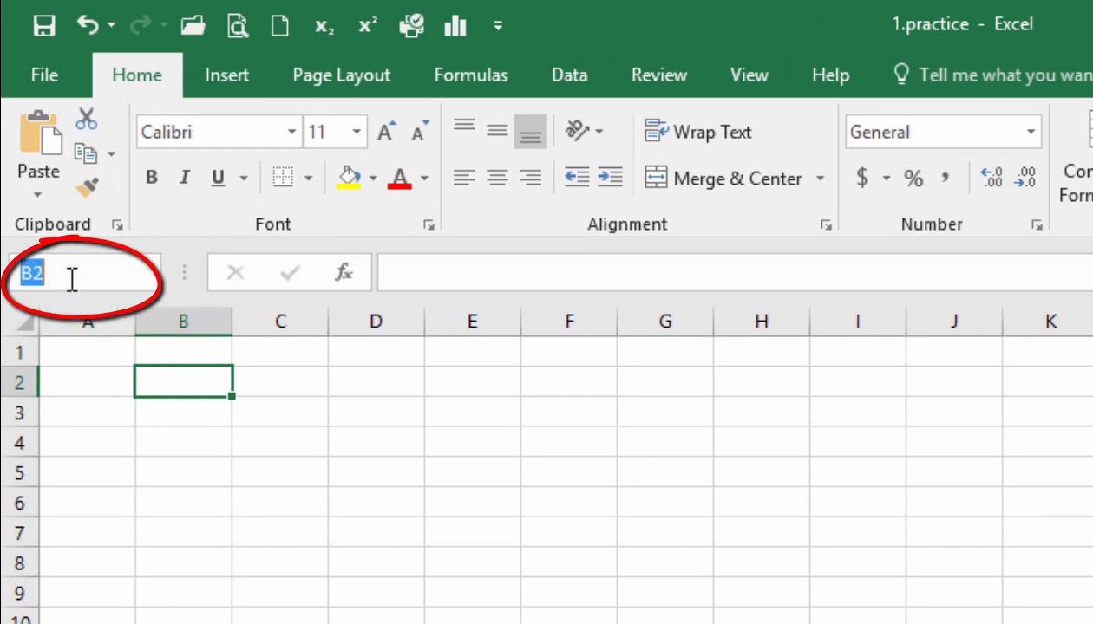
{"action": "type", "text": "g4"}
{"action": "key", "text": "Return"}
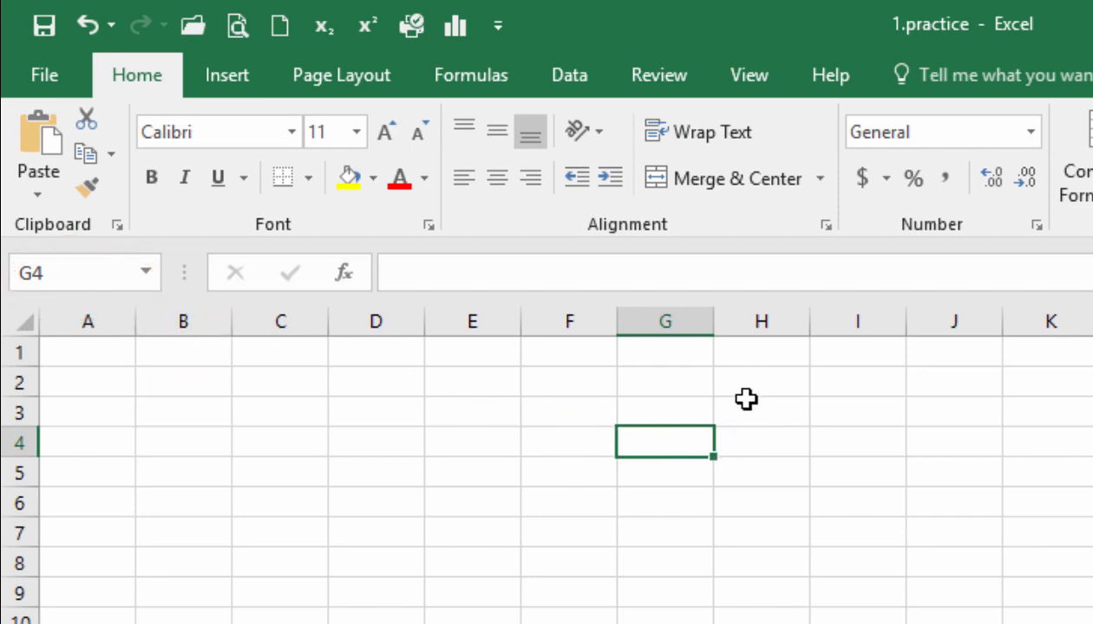
Step: Move from G4 to cell F7 and start editing its contents in the formula bar
{"action": "key", "text": "Left"}
{"action": "key", "text": "Down"}
{"action": "key", "text": "Down"}
{"action": "key", "text": "Down"}
{"action": "left_click", "coordinate": [448, 275]}
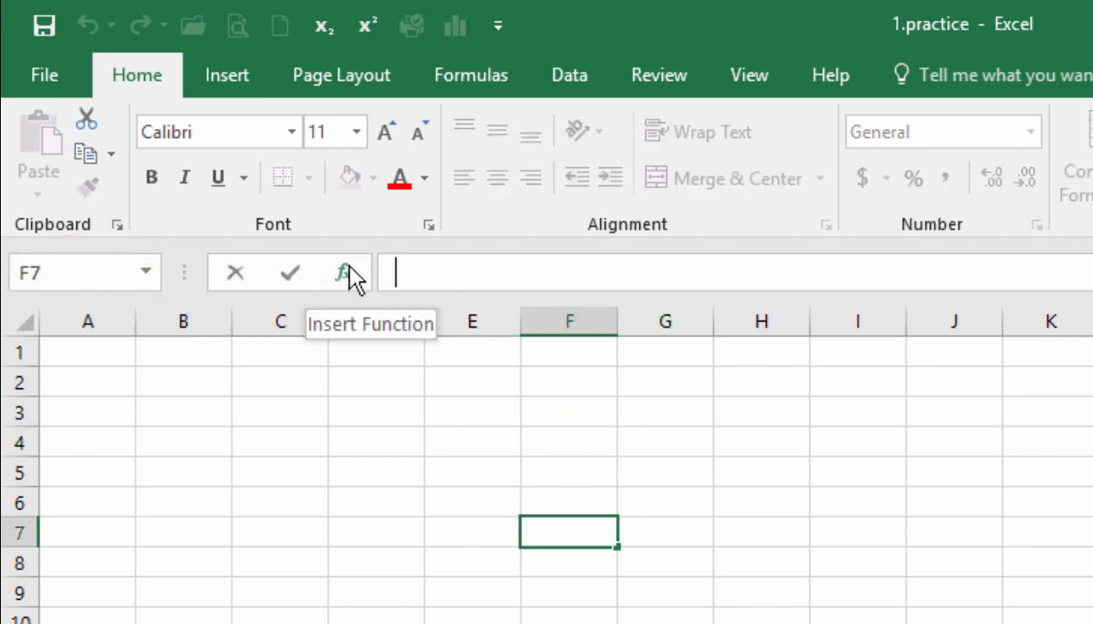
Step: Enter "hello" in cell E9 and reselect the cell to check its contents in the formula bar
{"action": "left_click", "coordinate": [499, 590]}
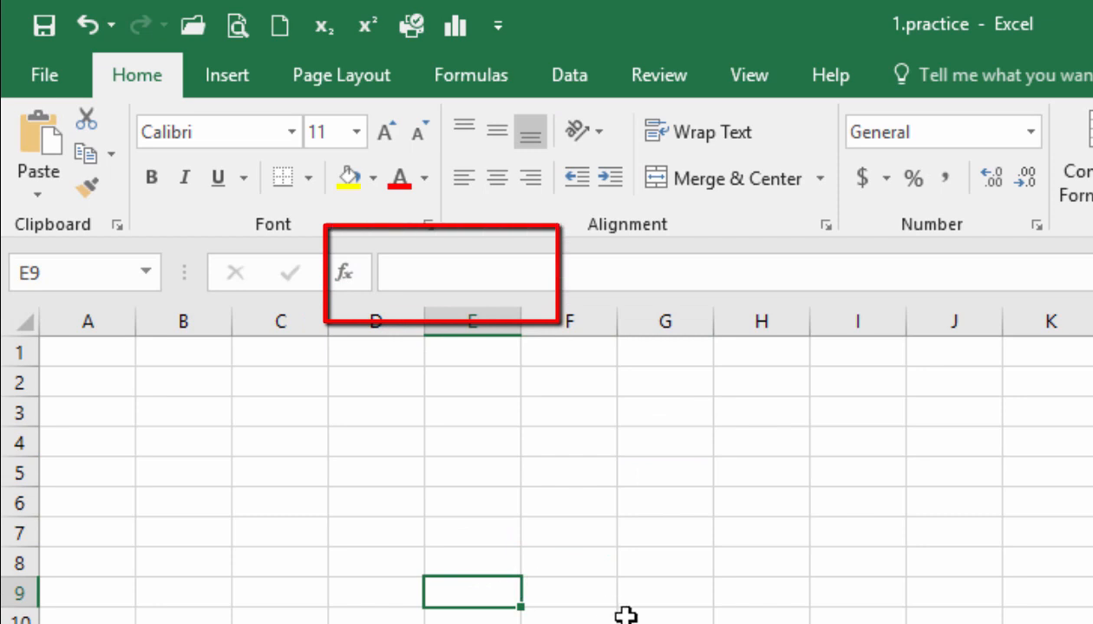
{"action": "type", "text": "hello"}
{"action": "key", "text": "Return"}
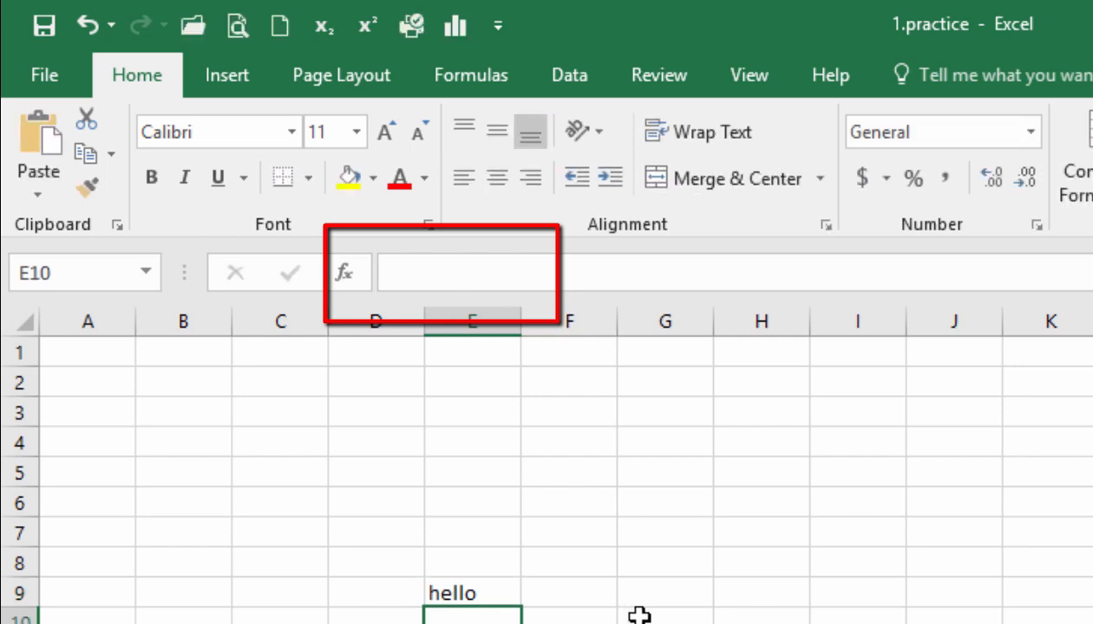
{"action": "left_click", "coordinate": [502, 597]}
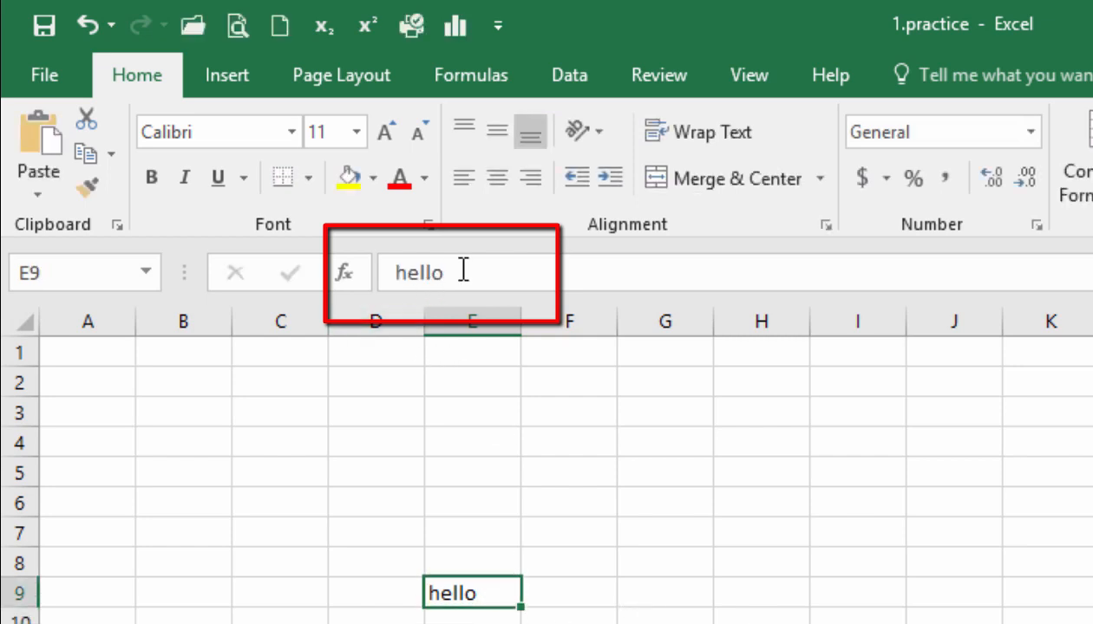
{"action": "left_click", "coordinate": [598, 556]}
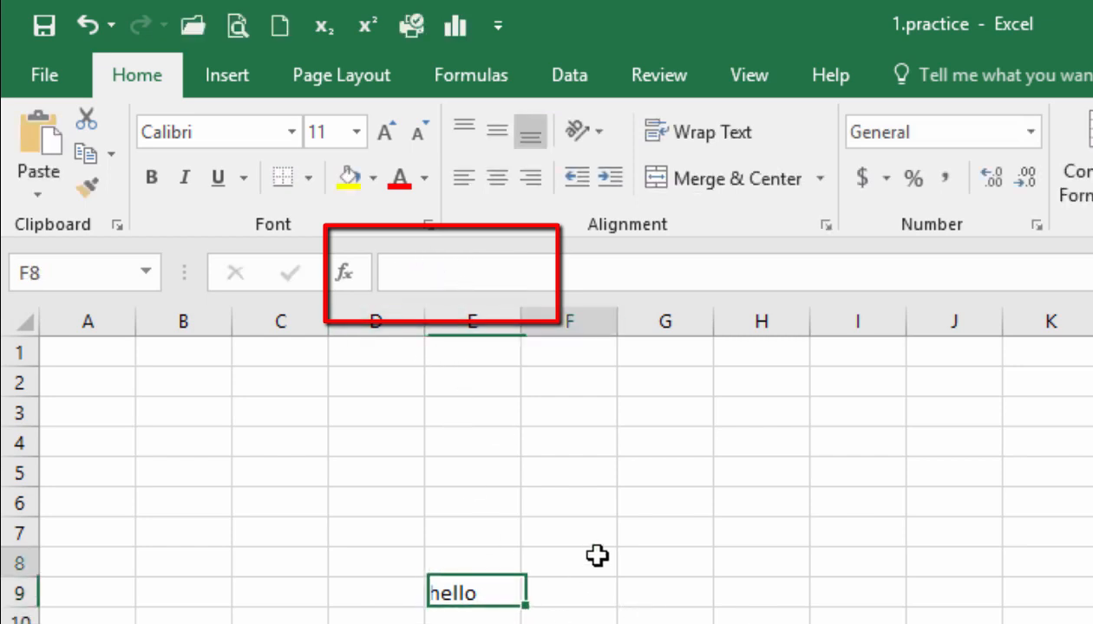
{"action": "left_click", "coordinate": [446, 598]}
Step: Enter the formula =A1+A2 in cell F8
{"action": "left_click", "coordinate": [563, 565]}
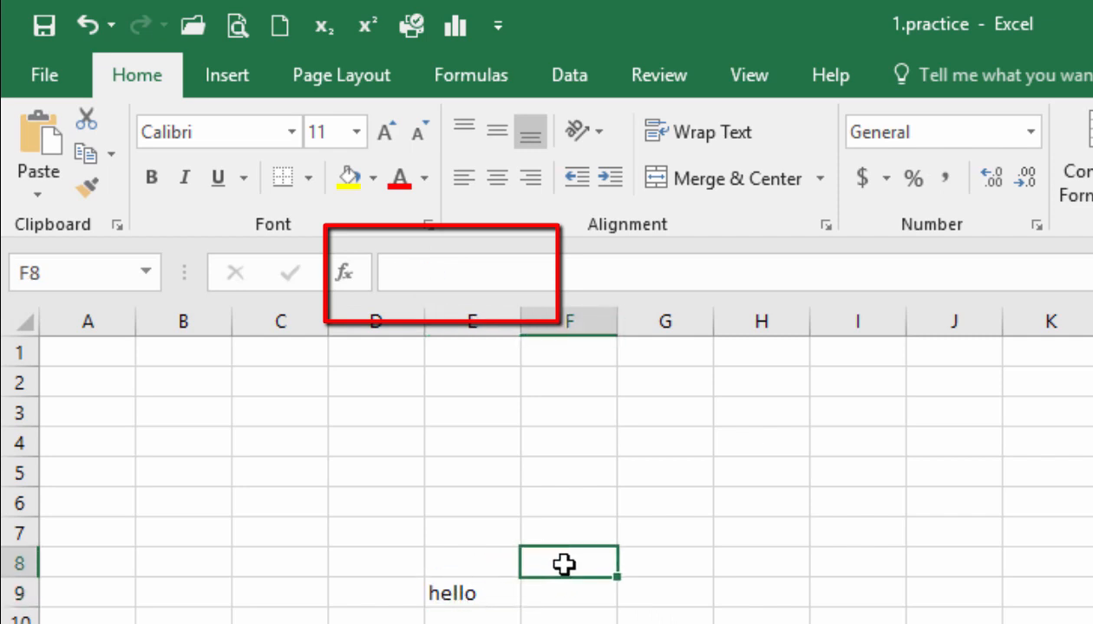
{"action": "type", "text": "="}
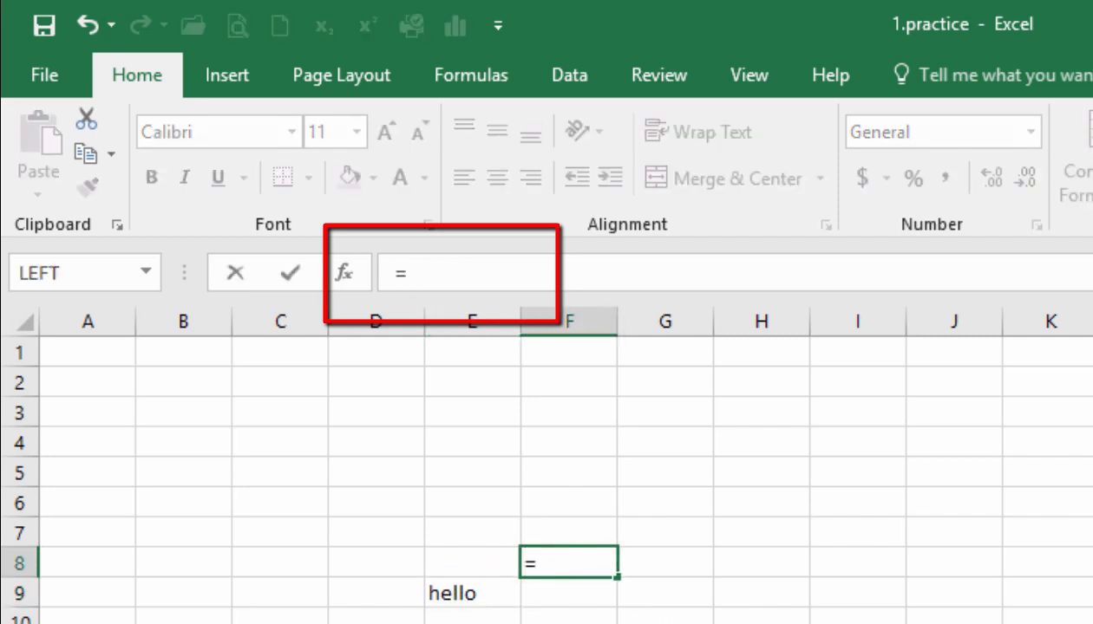
{"action": "type", "text": "a1"}
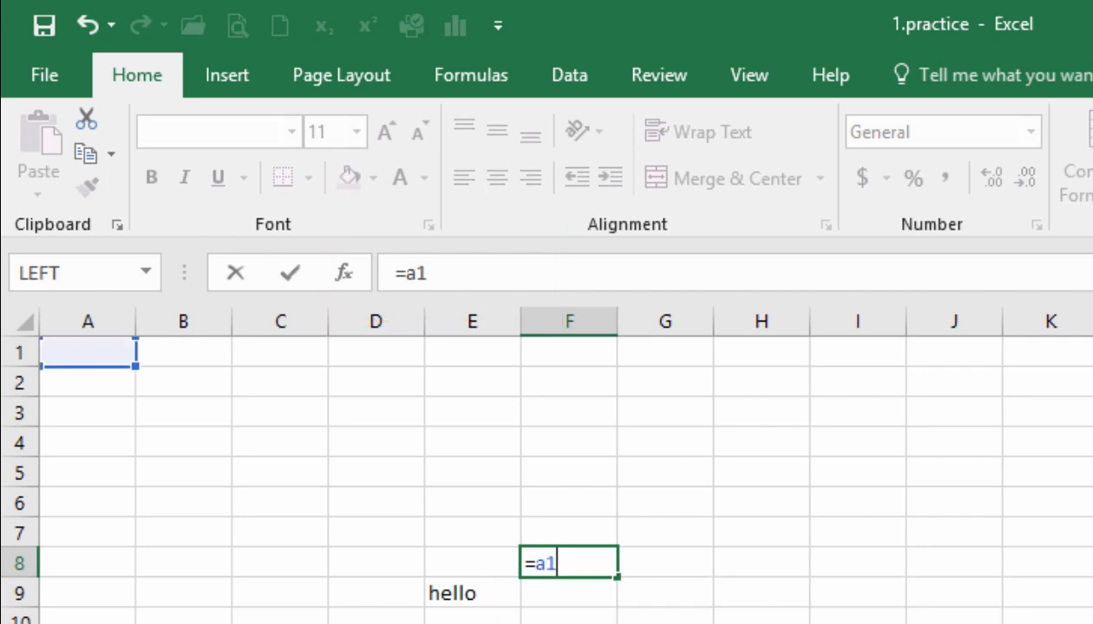
{"action": "type", "text": "+a2"}
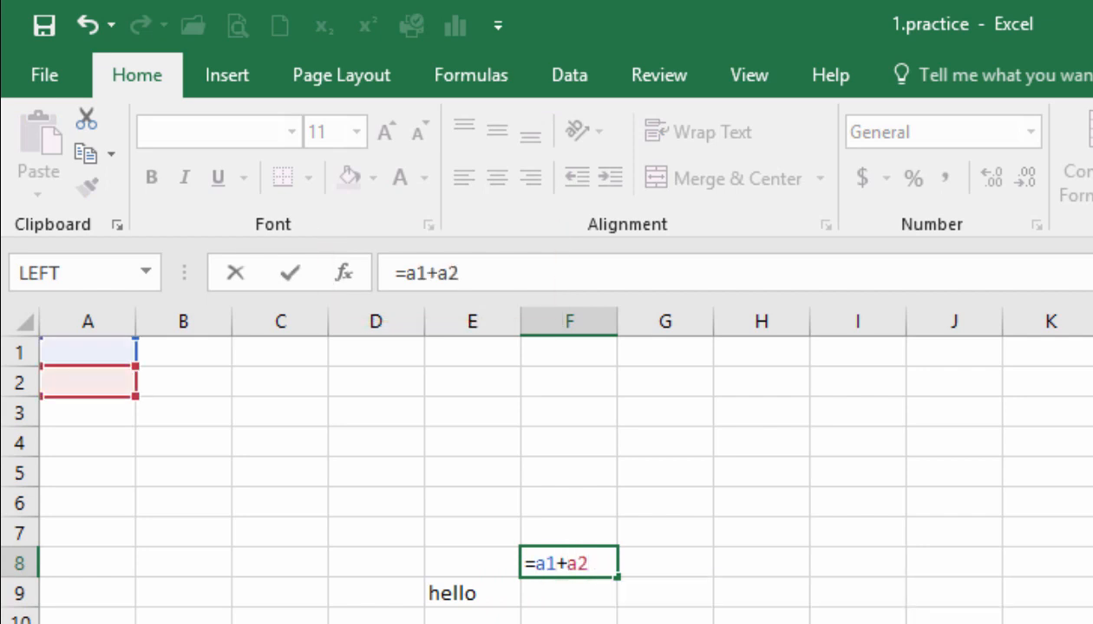
{"action": "key", "text": "Return"}
Step: Examine cell F8's underlying formula in the formula bar and leave it as entered
{"action": "left_click", "coordinate": [590, 557]}
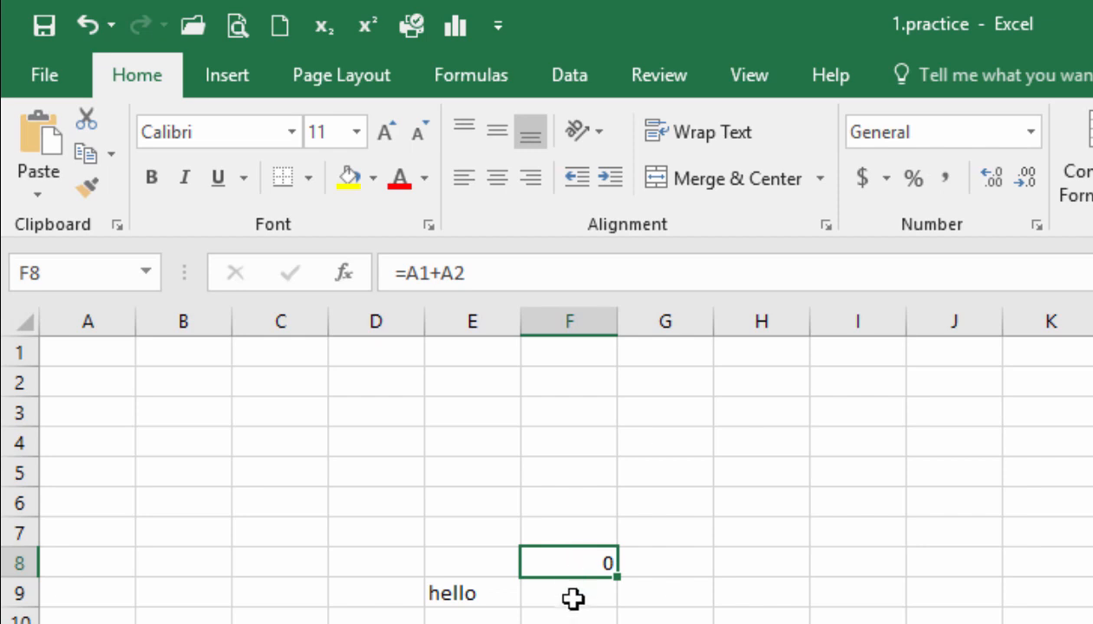
{"action": "key", "text": "Down"}
{"action": "key", "text": "Down"}
{"action": "key", "text": "Up"}
{"action": "key", "text": "Up"}
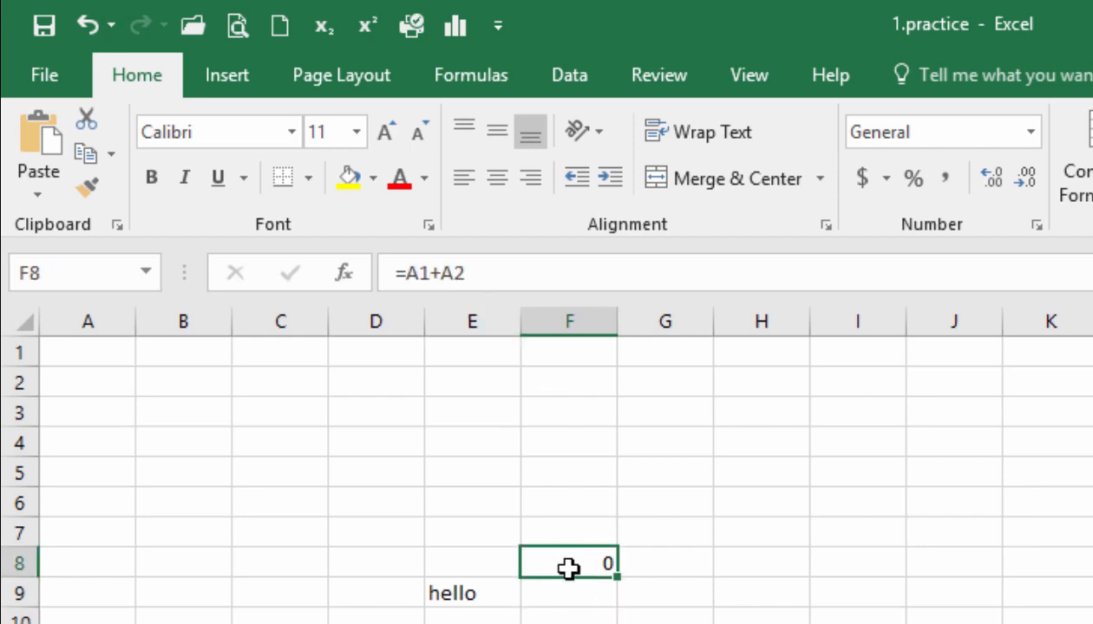
{"action": "left_click_drag", "start_coordinate": [464, 273], "coordinate": [375, 274]}
{"action": "key", "text": "Return"}
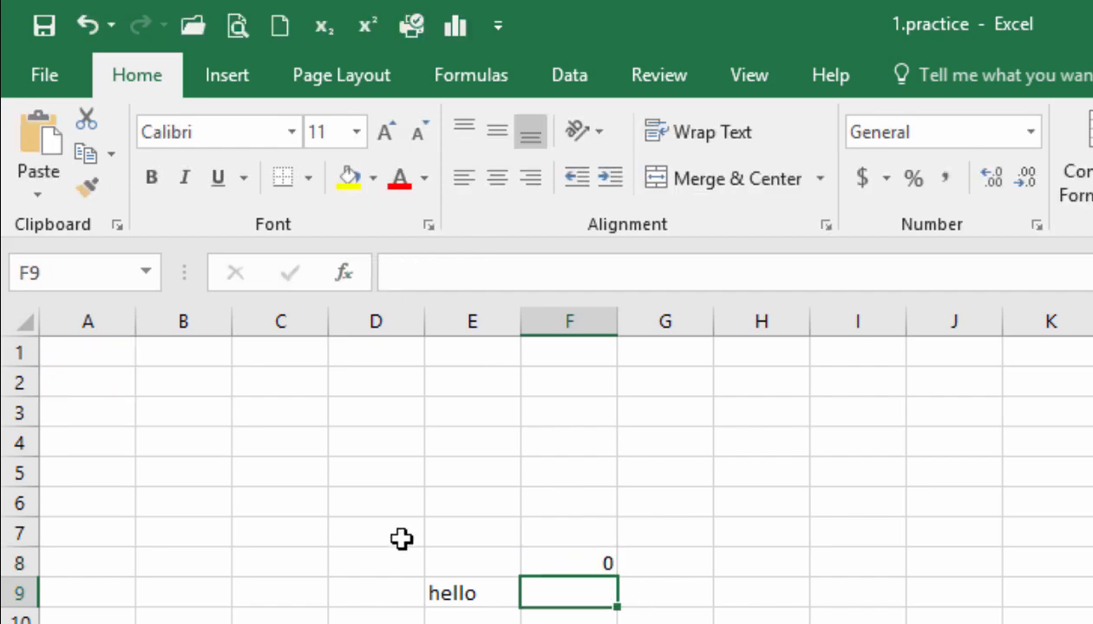
Step: Clear the block of cells holding the "hello" text and the sum formula
{"action": "left_click_drag", "start_coordinate": [403, 537], "coordinate": [665, 623]}
{"action": "key", "text": "Delete"}
Step: Open the font formatting settings for cell I12 and try the Strikethrough effect
{"action": "left_click", "coordinate": [459, 391]}
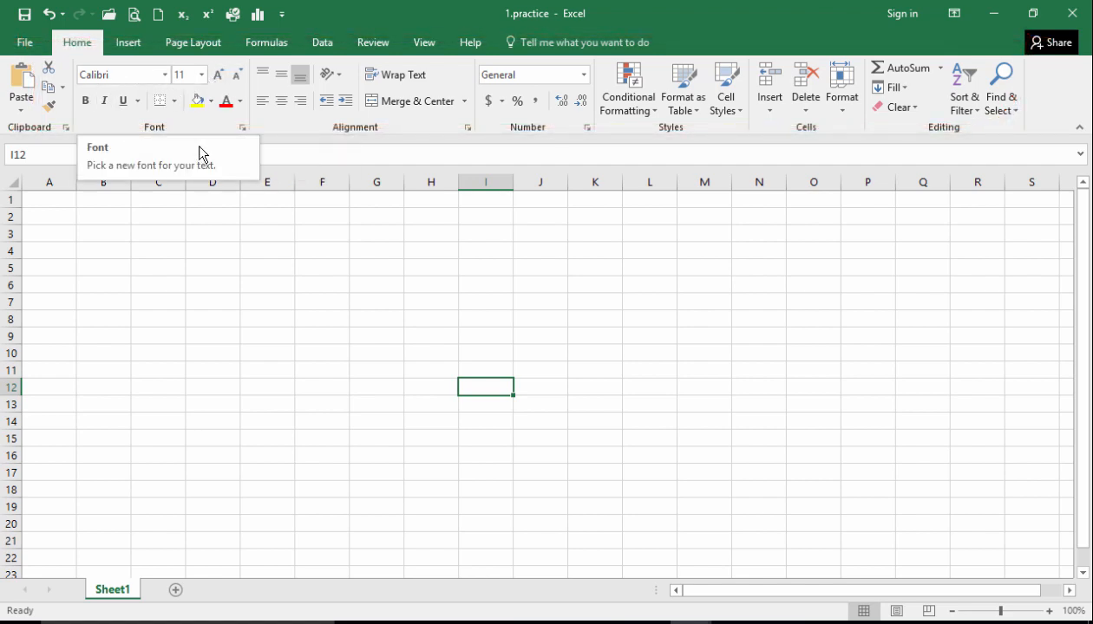
{"action": "left_click", "coordinate": [243, 129]}
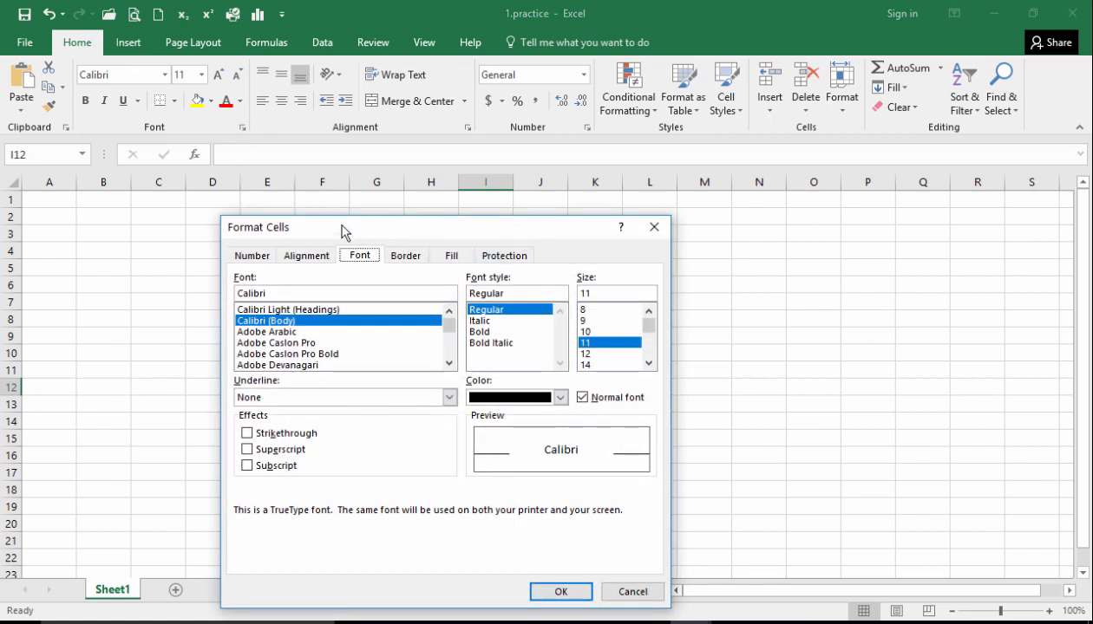
{"action": "left_click_drag", "start_coordinate": [342, 226], "coordinate": [320, 198]}
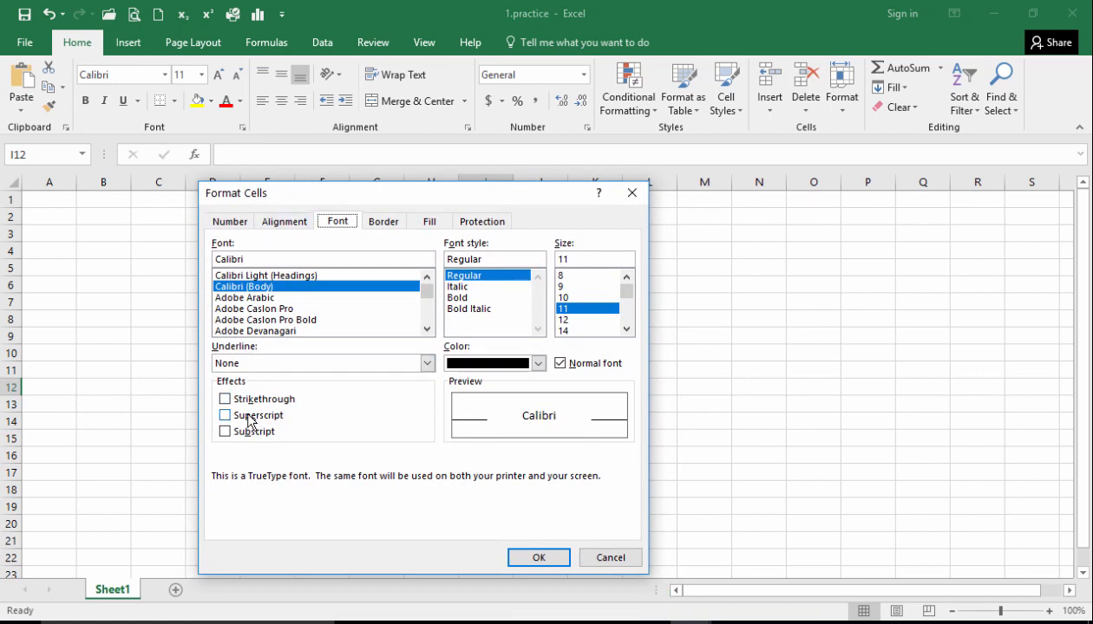
{"action": "left_click", "coordinate": [237, 403]}
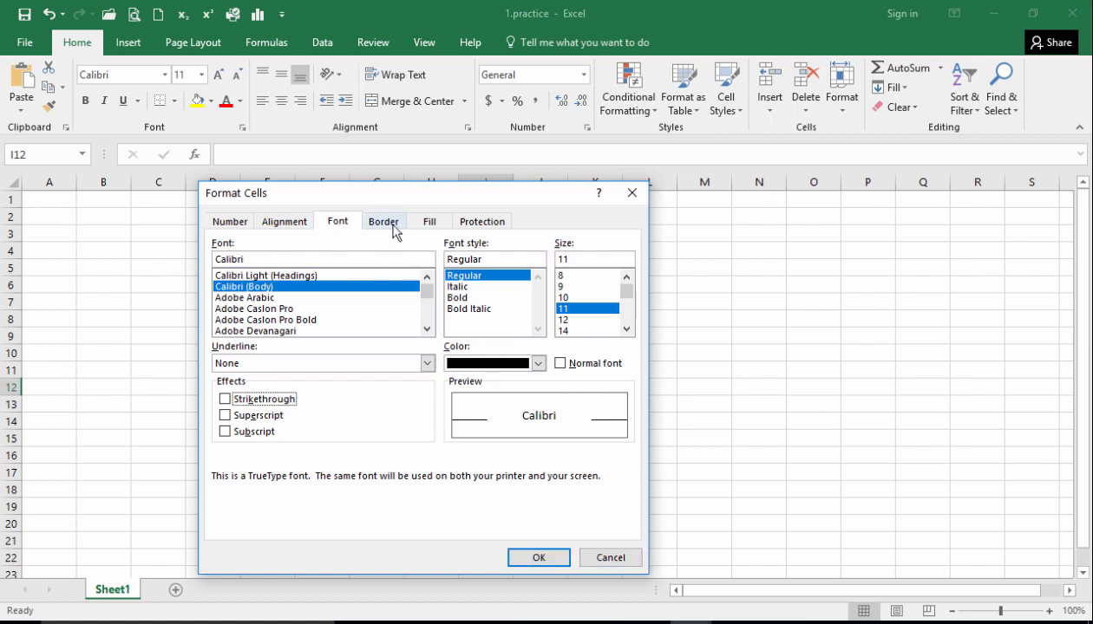
Step: Format cell I12 as Currency with 2 decimal places and the symbol set to None
{"action": "left_click", "coordinate": [247, 223]}
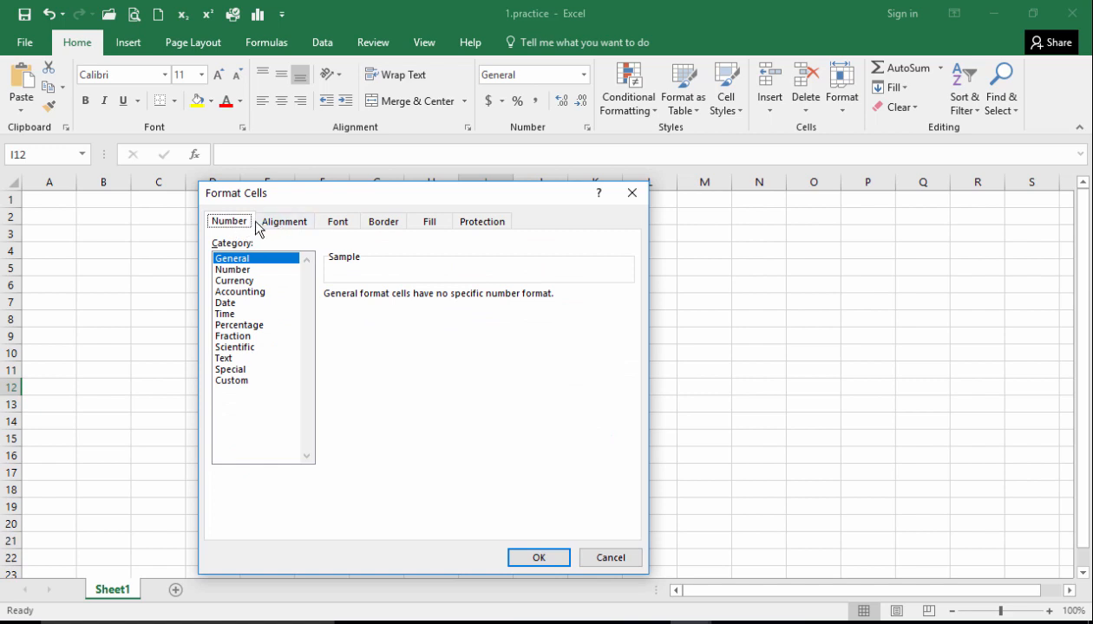
{"action": "left_click", "coordinate": [235, 270]}
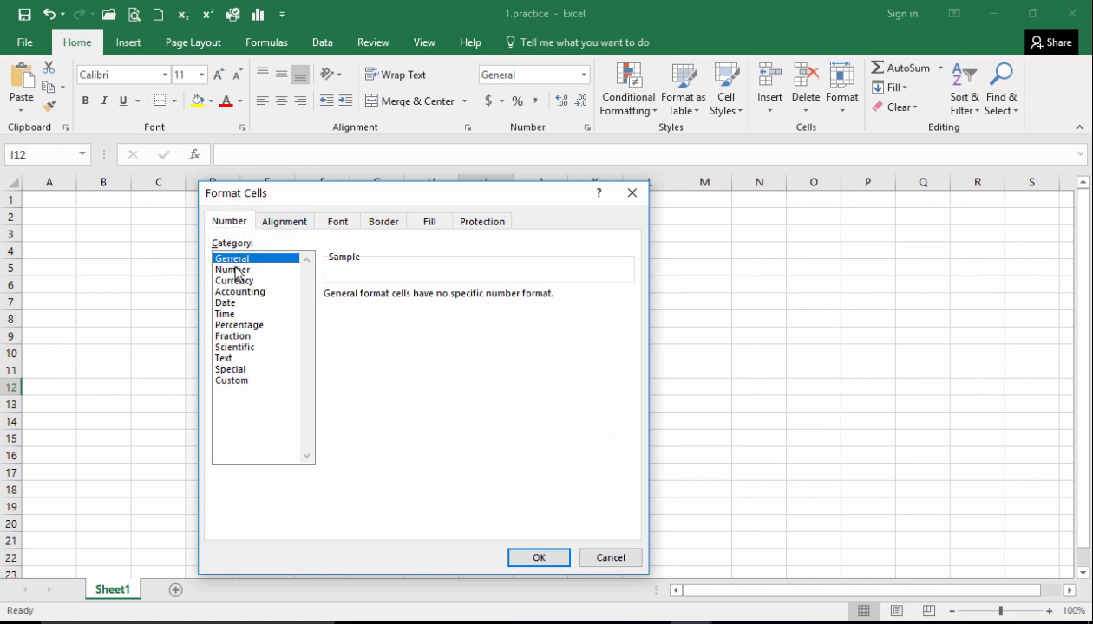
{"action": "left_click", "coordinate": [236, 280]}
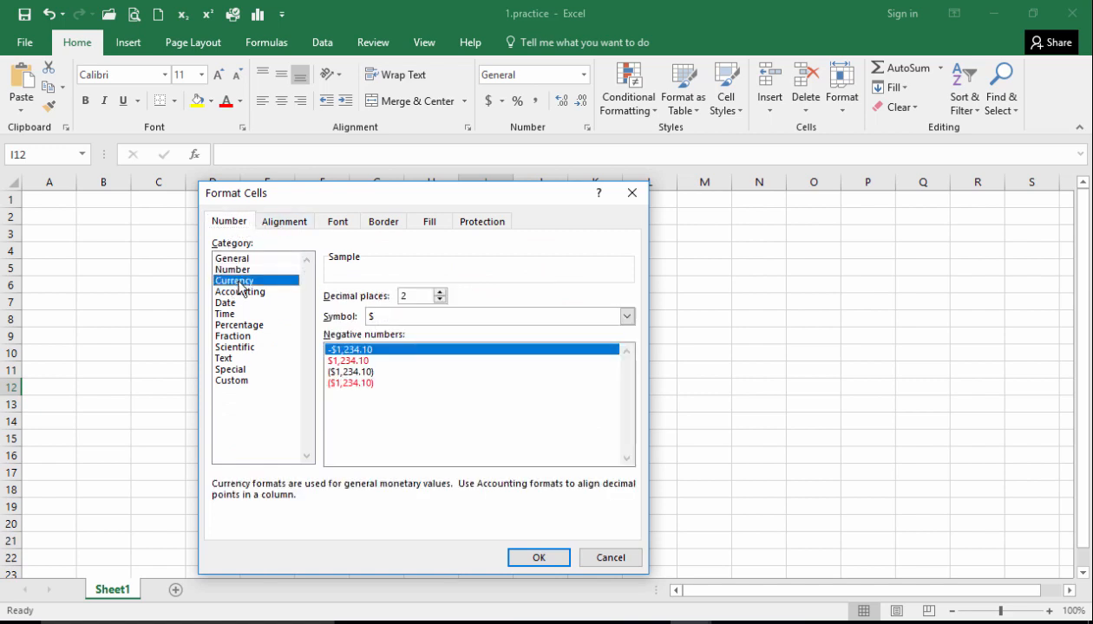
{"action": "left_click", "coordinate": [440, 293]}
{"action": "left_click", "coordinate": [626, 318]}
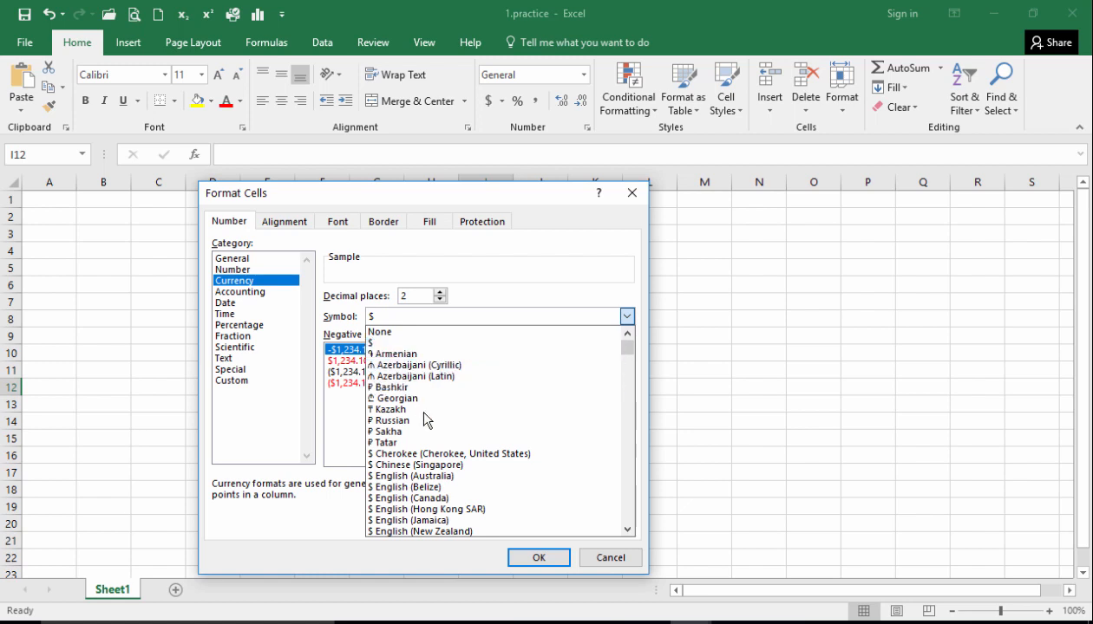
{"action": "left_click", "coordinate": [565, 302]}
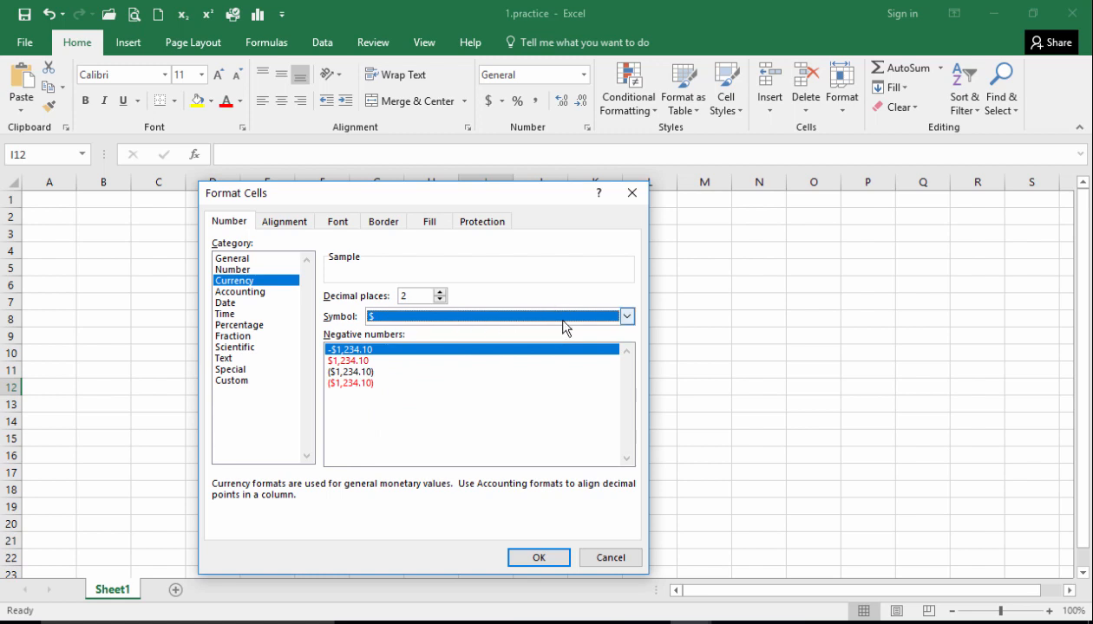
{"action": "left_click", "coordinate": [626, 316]}
{"action": "left_click", "coordinate": [442, 331]}
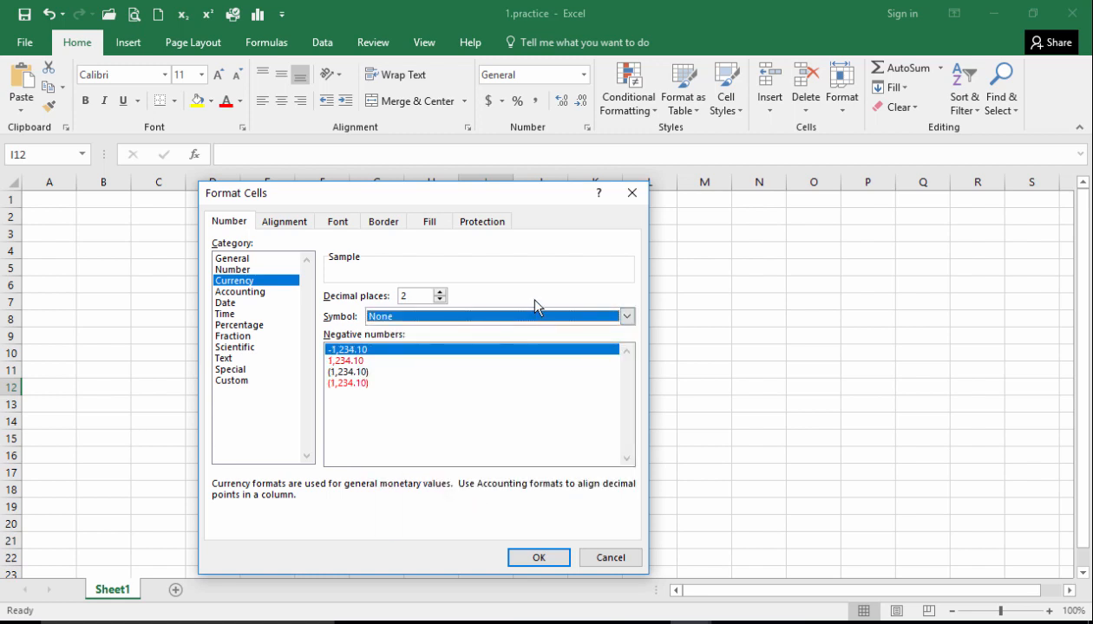
{"action": "left_click", "coordinate": [558, 564]}
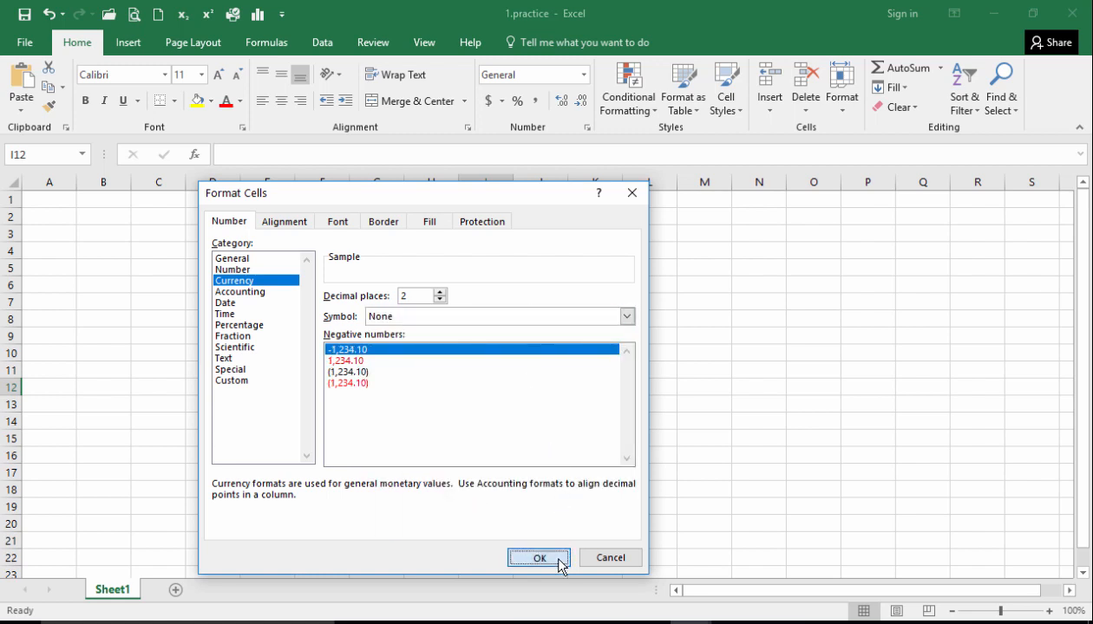
Step: Undo the last change after selecting cell F7, and enter 5 in cell I12
{"action": "left_click", "coordinate": [301, 296]}
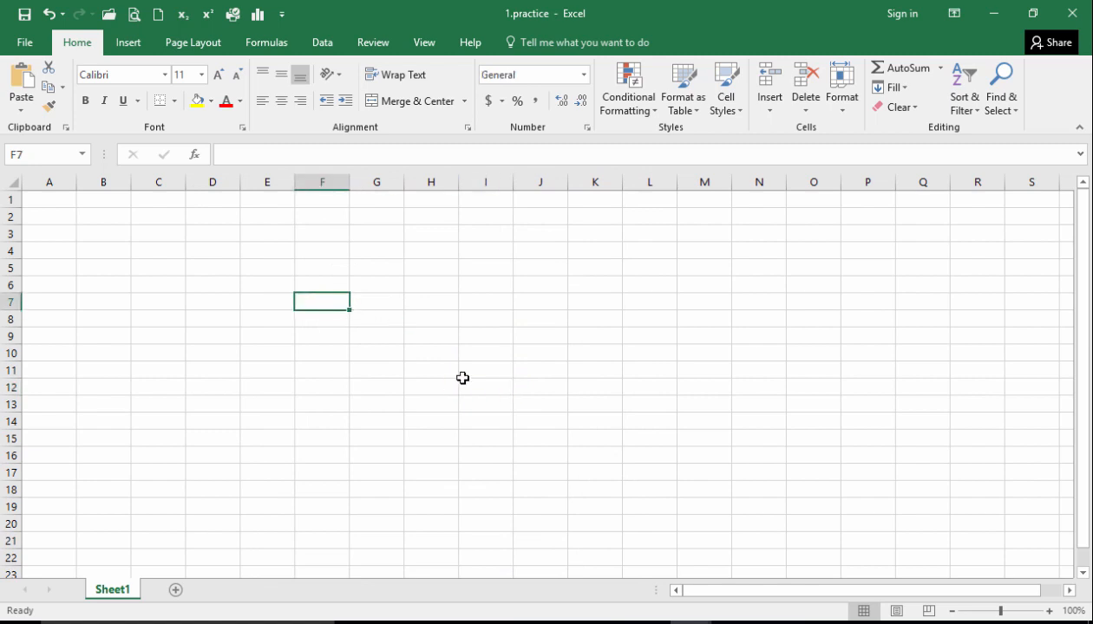
{"action": "key", "text": "ctrl+z"}
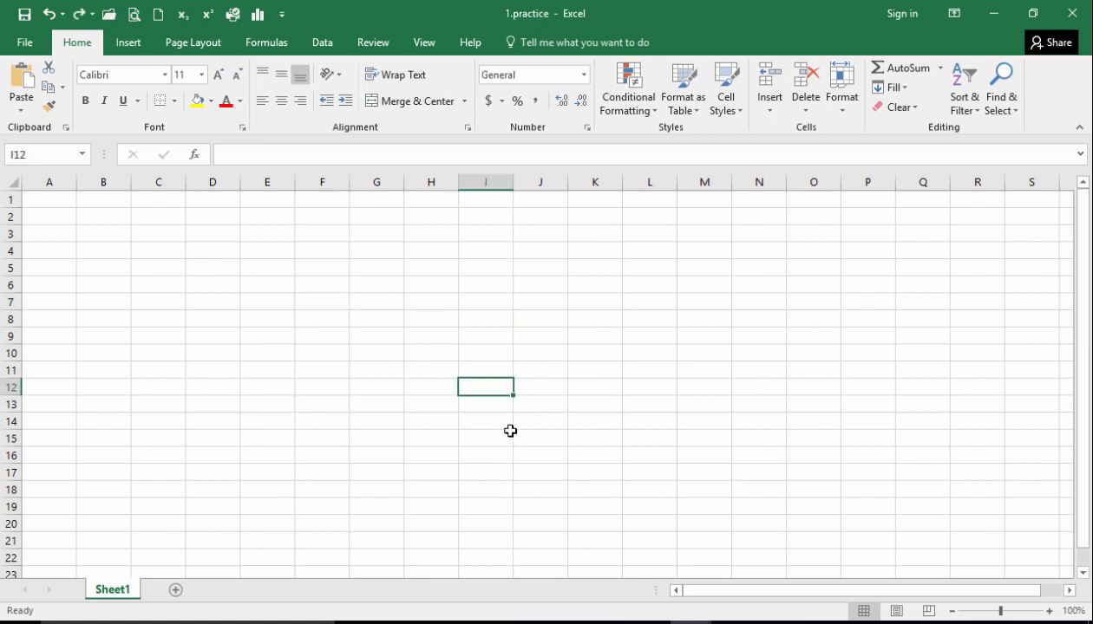
{"action": "type", "text": "5"}
{"action": "key", "text": "ctrl+Return"}
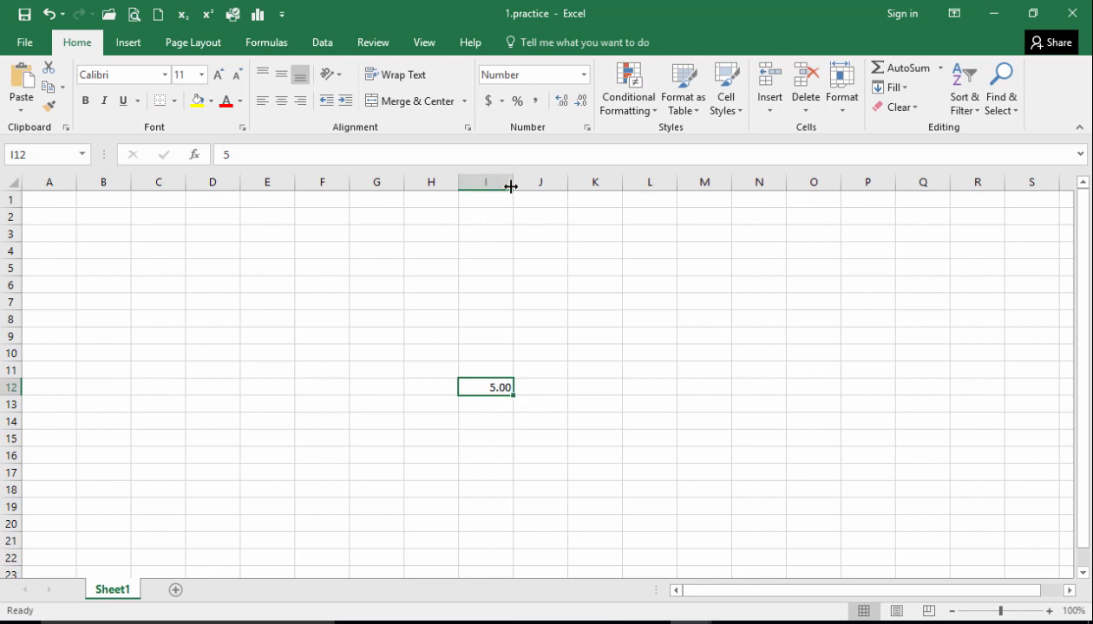
Step: Try narrowing column I and auto-fitting it to the value in I12, and adjust the height of row 12
{"action": "left_click", "coordinate": [489, 420]}
{"action": "left_click", "coordinate": [495, 388]}
{"action": "left_click_drag", "start_coordinate": [513, 182], "coordinate": [480, 184]}
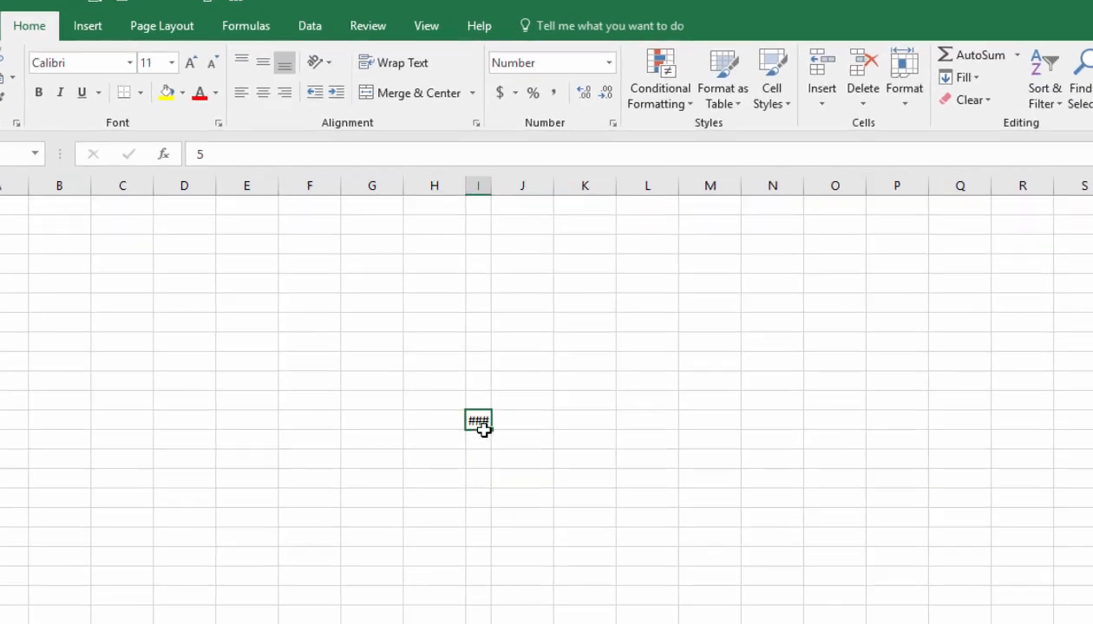
{"action": "double_click", "coordinate": [539, 203]}
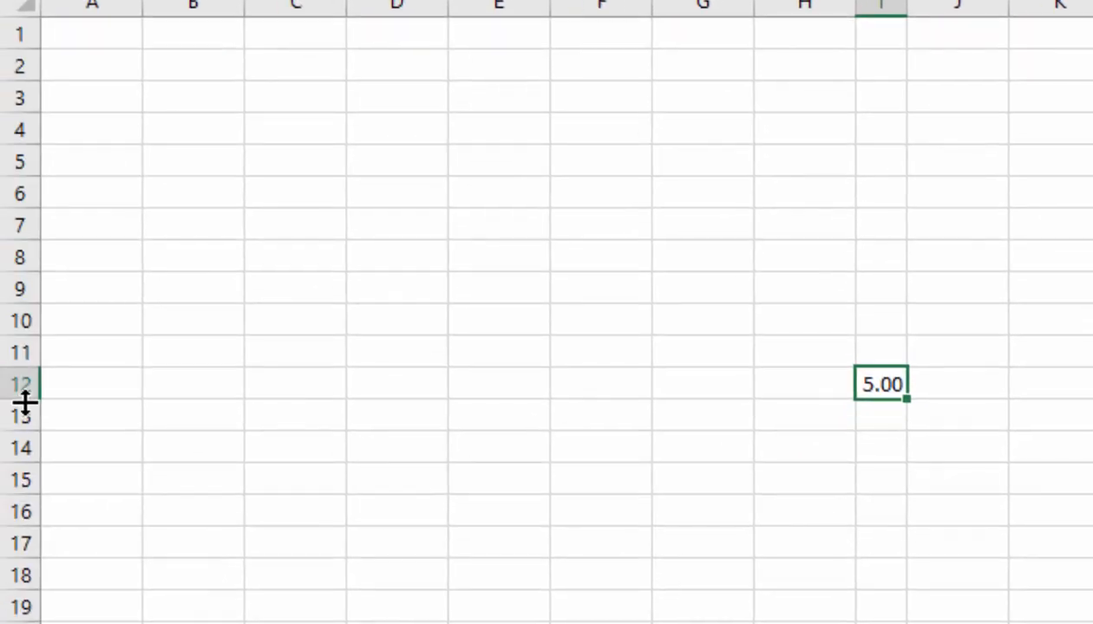
{"action": "mouse_move", "coordinate": [24, 401]}
{"action": "left_mouse_down"}
{"action": "mouse_move", "coordinate": [24, 422]}
{"action": "mouse_move", "coordinate": [26, 405]}
{"action": "left_mouse_up"}
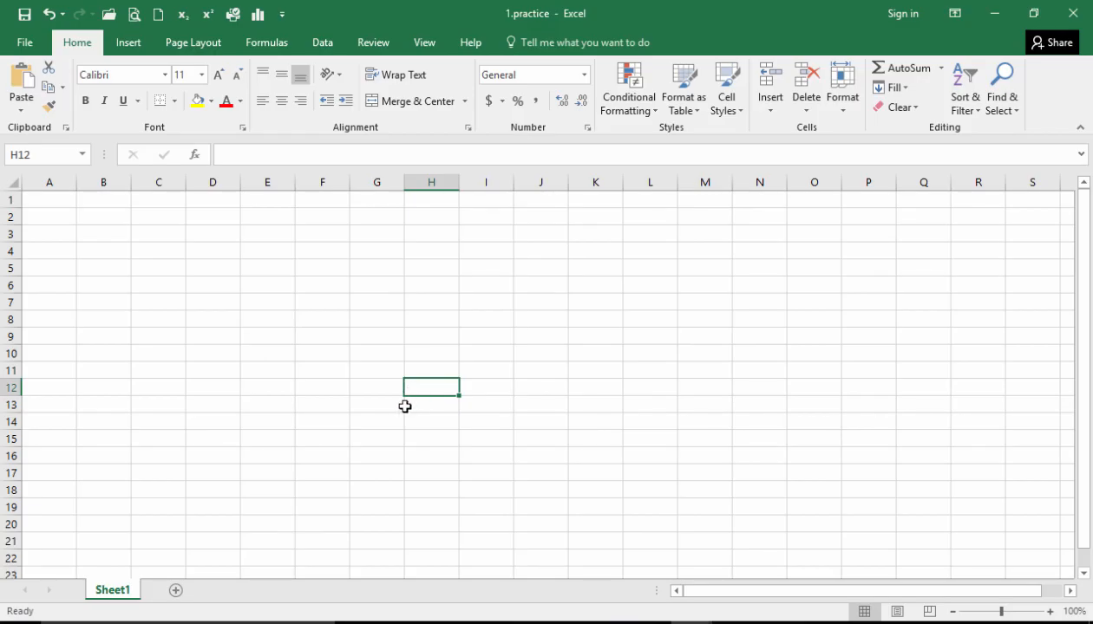
Step: Enter the column headings months, height and weight in cells C4, D4 and E4
{"action": "left_click", "coordinate": [169, 250]}
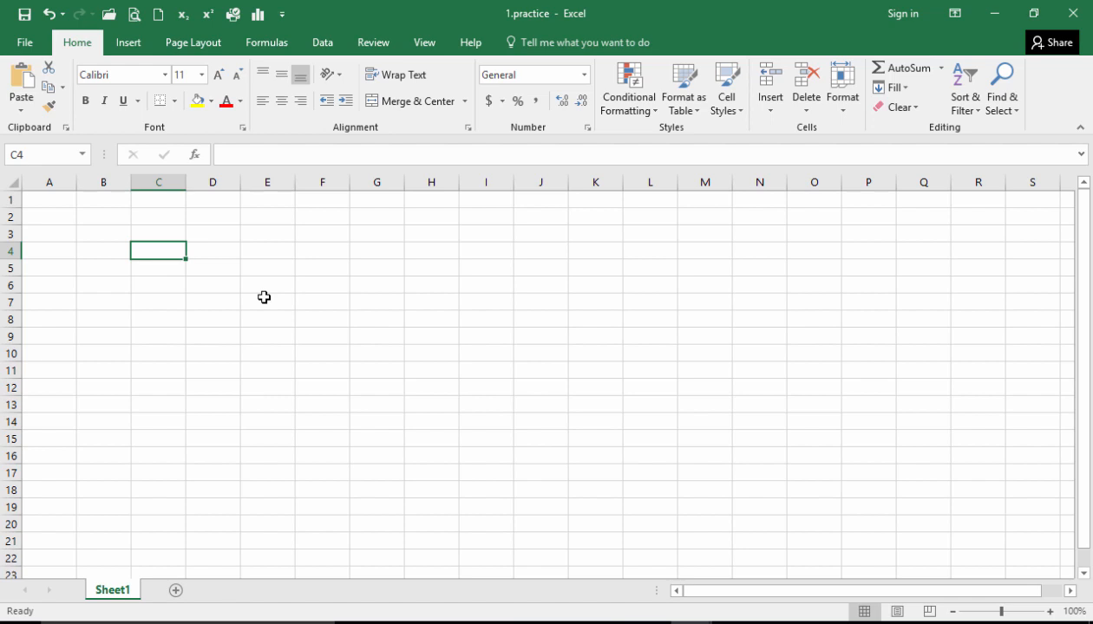
{"action": "type", "text": "m"}
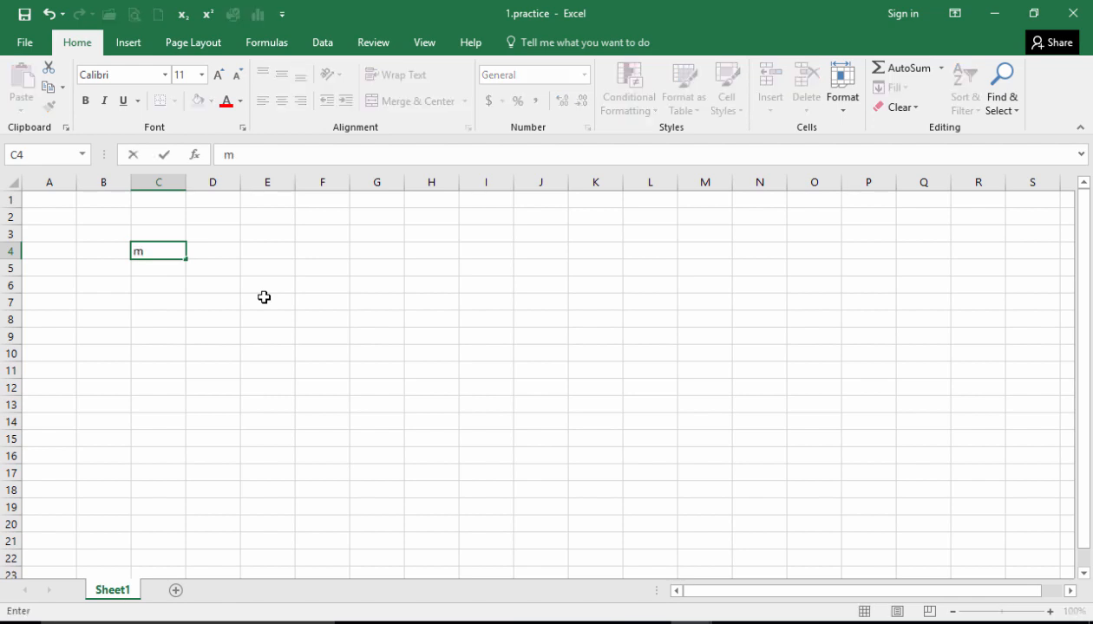
{"action": "type", "text": "onths"}
{"action": "key", "text": "Tab"}
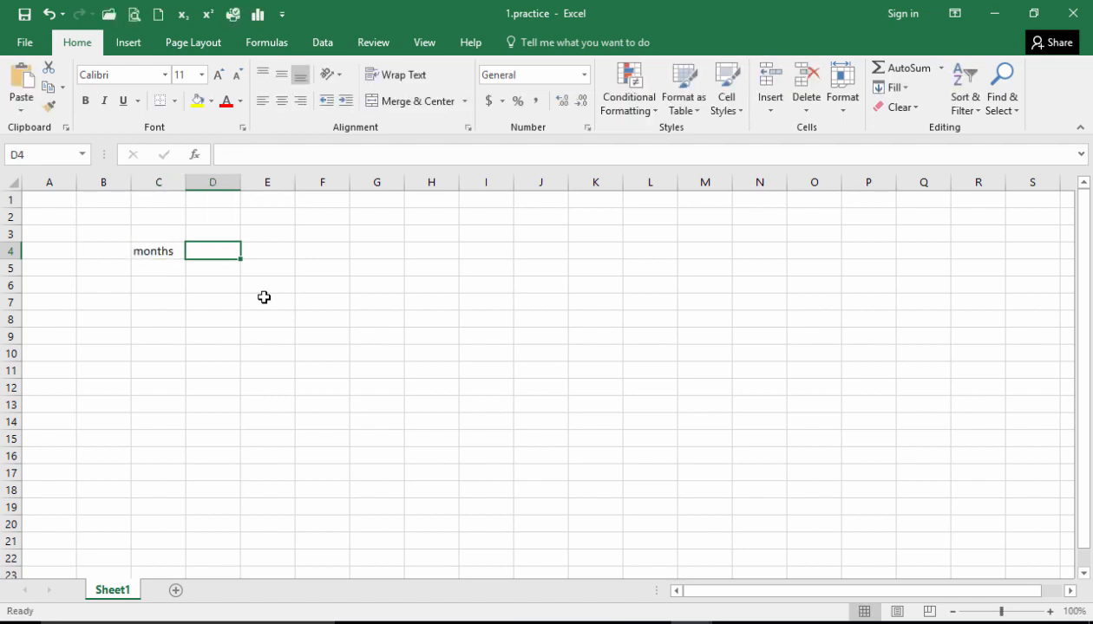
{"action": "type", "text": "h"}
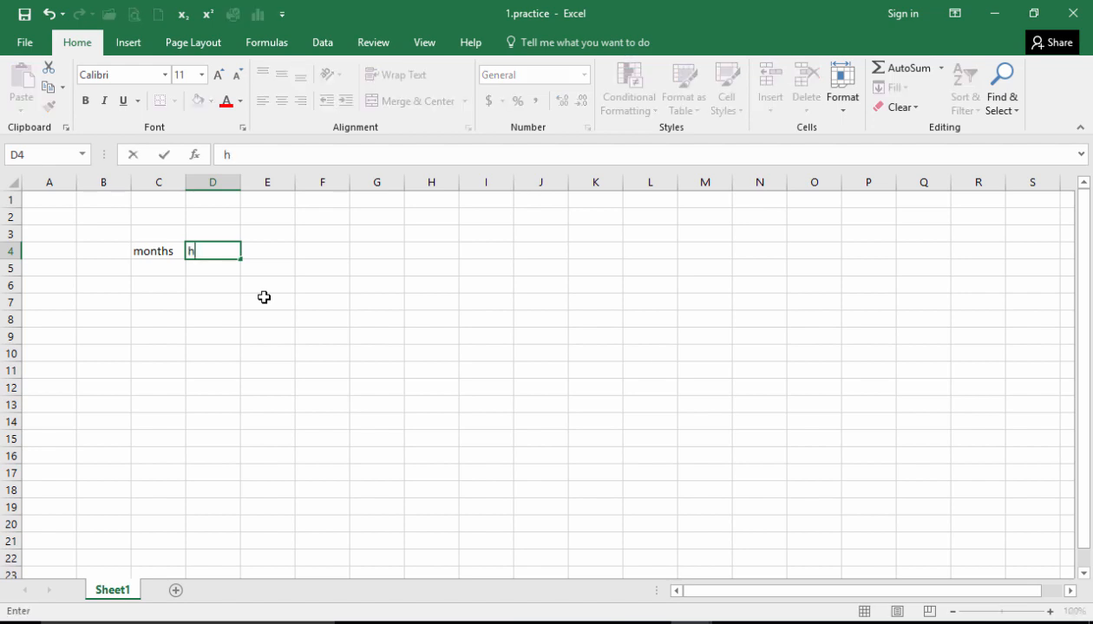
{"action": "type", "text": "eight"}
{"action": "key", "text": "Tab"}
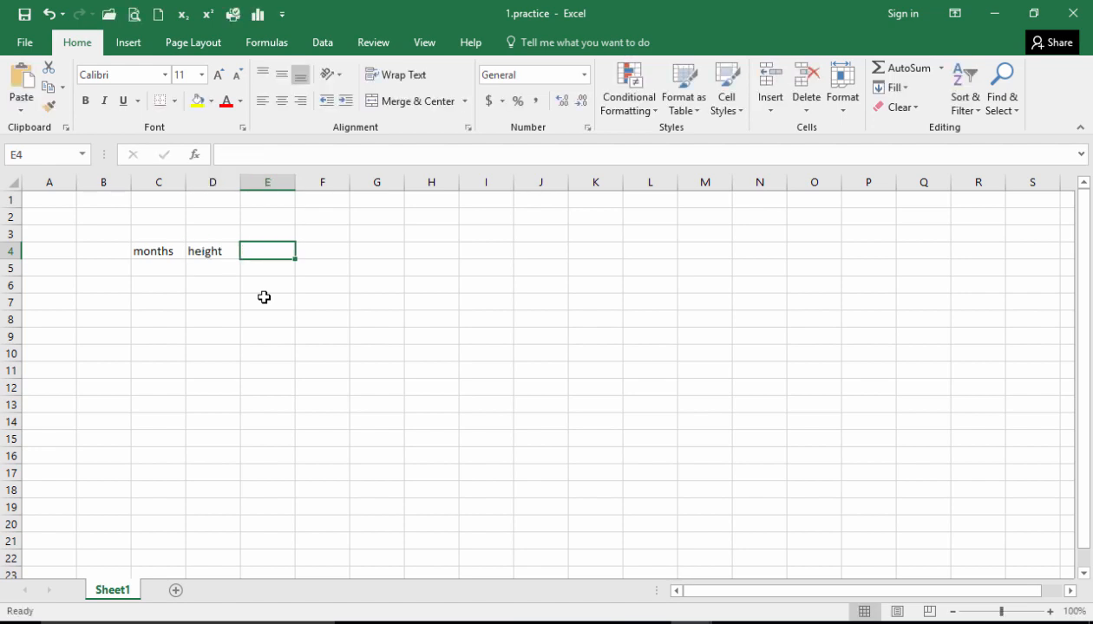
{"action": "type", "text": "weight"}
{"action": "key", "text": "Tab"}
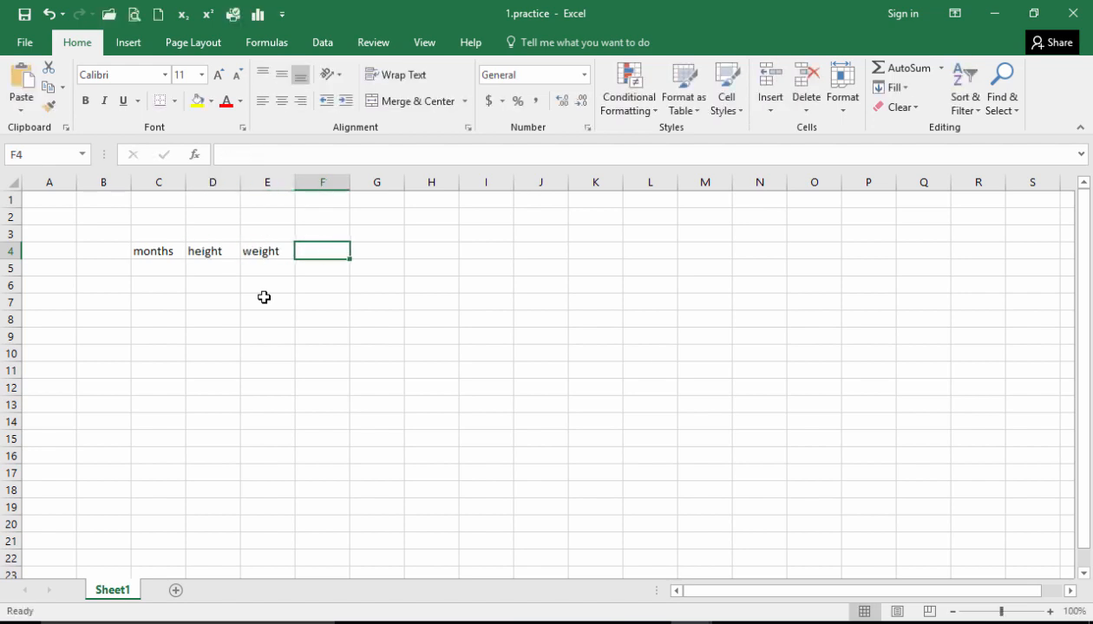
{"action": "key", "text": "Return"}
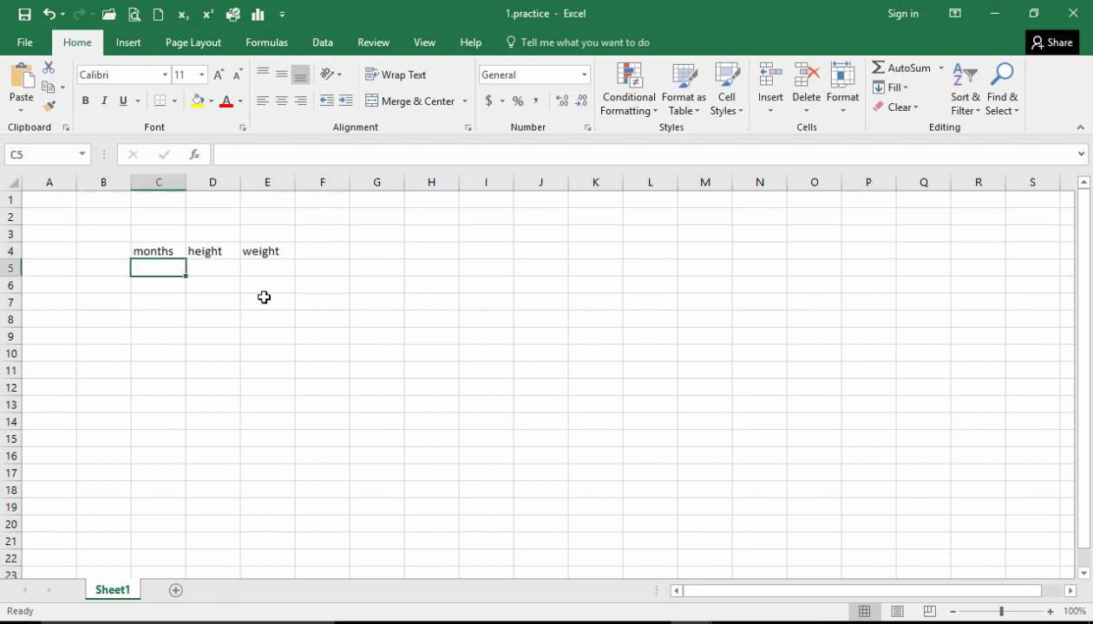
Step: Enter january in cell C5 and february in cell C6 under the months heading
{"action": "type", "text": "january"}
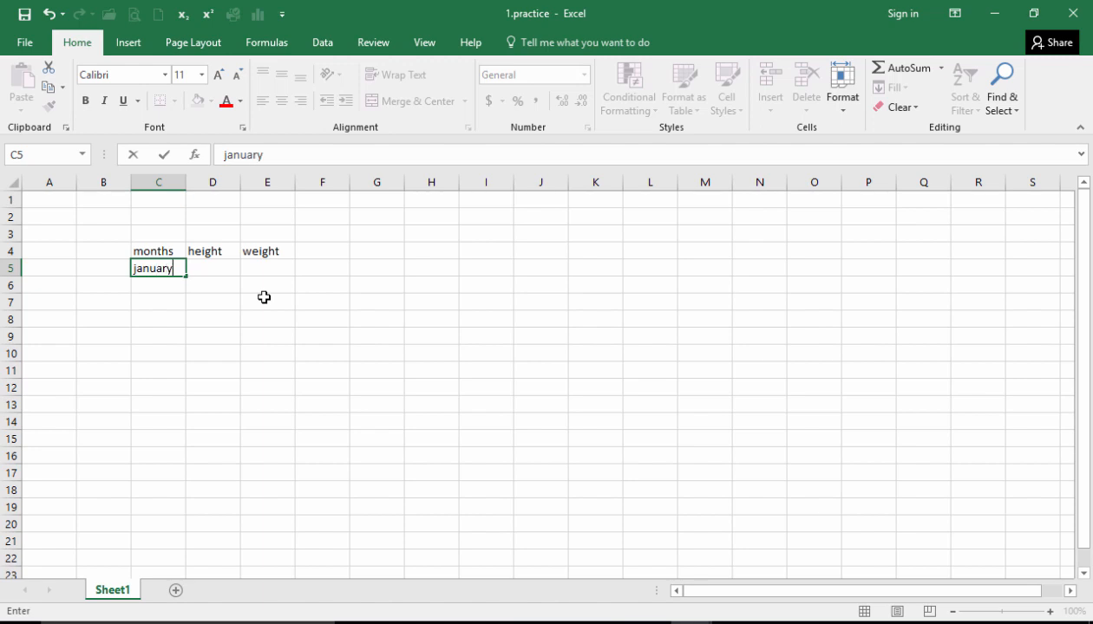
{"action": "key", "text": "Return"}
{"action": "type", "text": "february"}
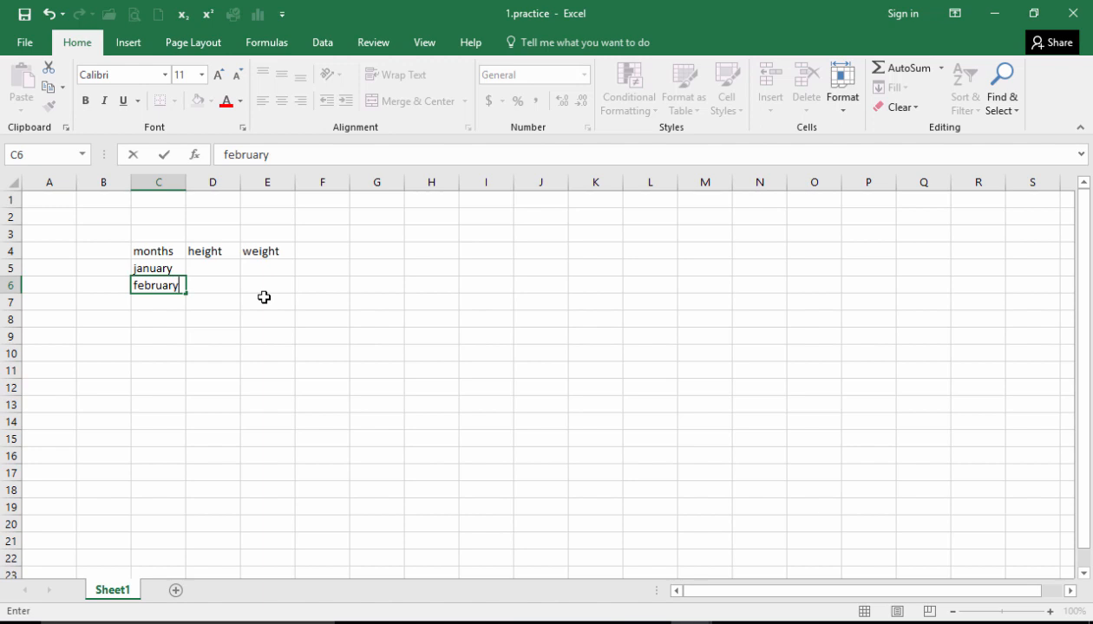
{"action": "key", "text": "Return"}
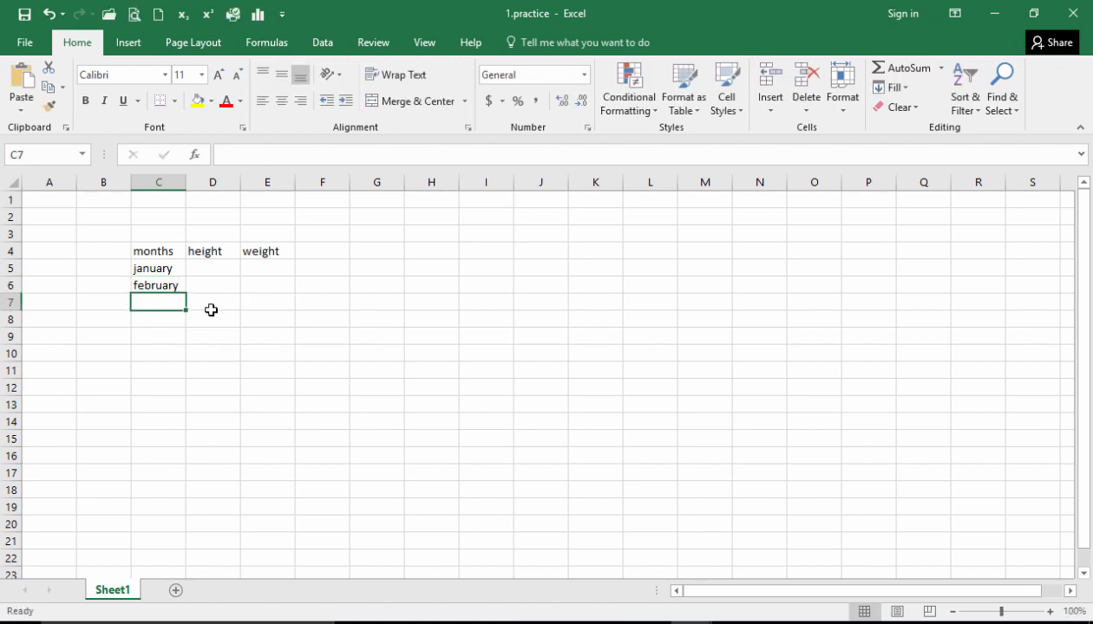
Step: Clear february from cell C6
{"action": "left_click", "coordinate": [169, 271]}
{"action": "left_click", "coordinate": [176, 287]}
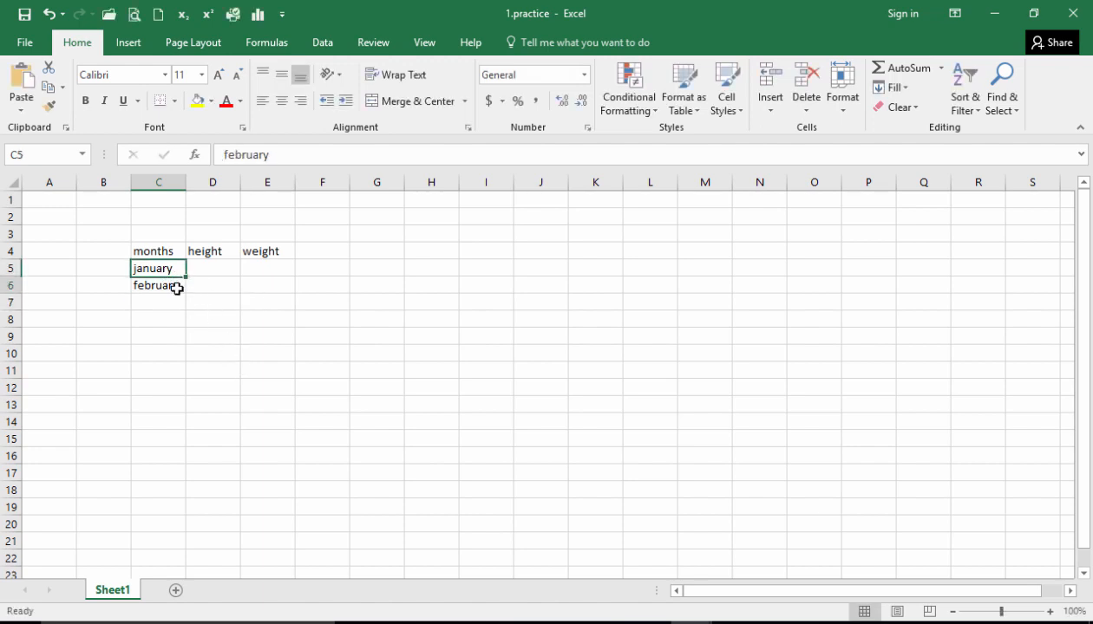
{"action": "key", "text": "Delete"}
{"action": "left_click", "coordinate": [193, 330]}
Step: Fill the month series from january in C5 down to december in C16, and auto-fit the width of column C
{"action": "left_click", "coordinate": [175, 269]}
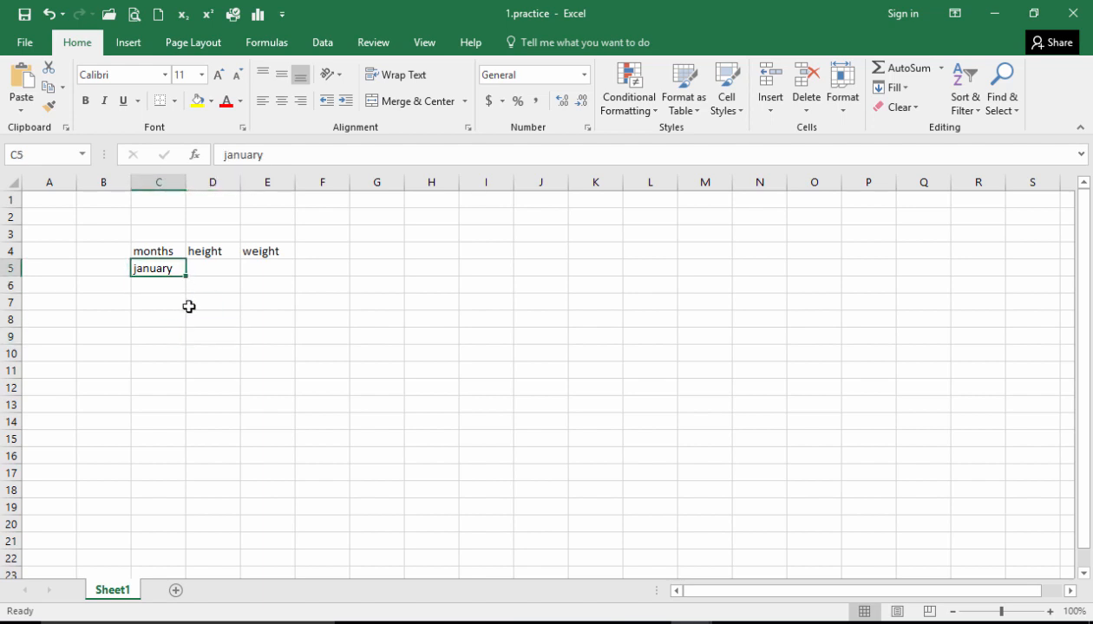
{"action": "left_click_drag", "start_coordinate": [188, 275], "coordinate": [185, 464]}
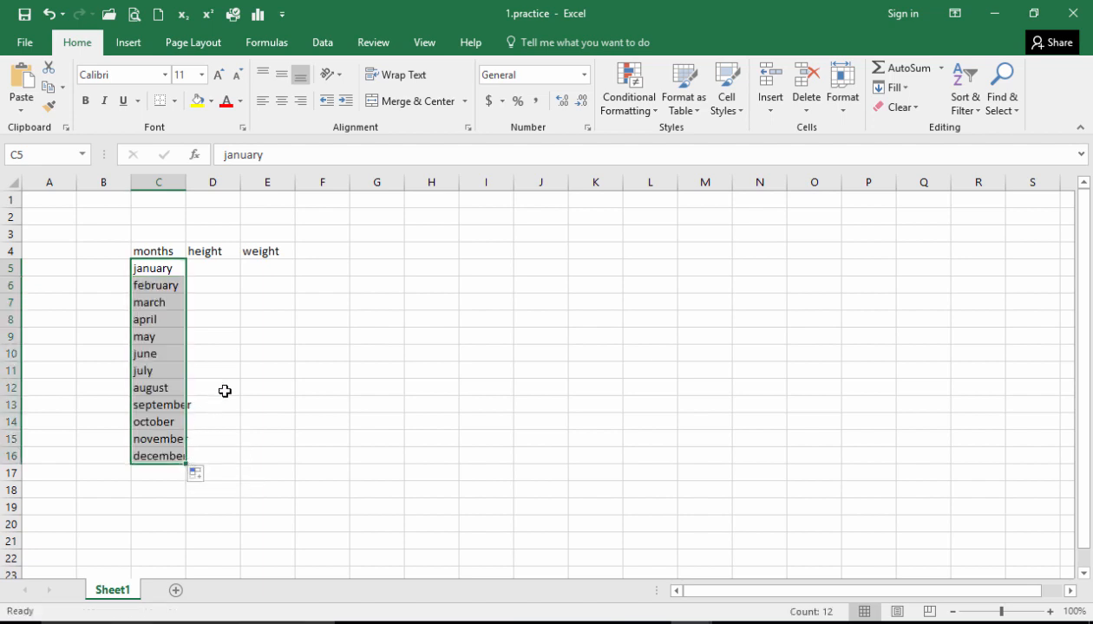
{"action": "double_click", "coordinate": [184, 184]}
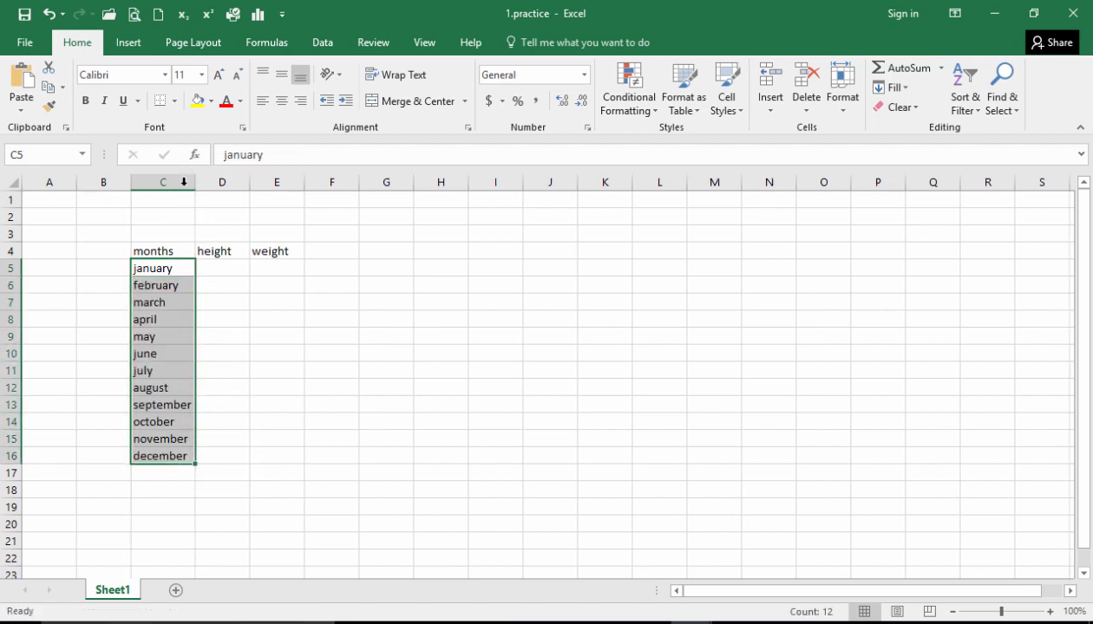
{"action": "left_click", "coordinate": [263, 333]}
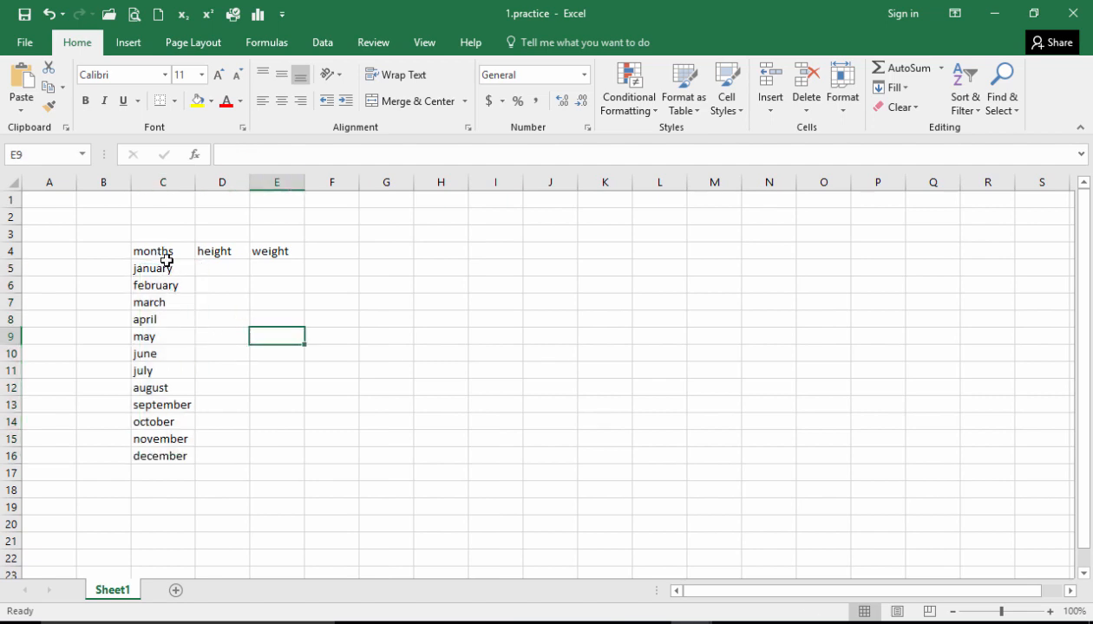
Step: Enter monday in cell G7 and fill the weekday series down to Friday in G18
{"action": "left_click", "coordinate": [392, 302]}
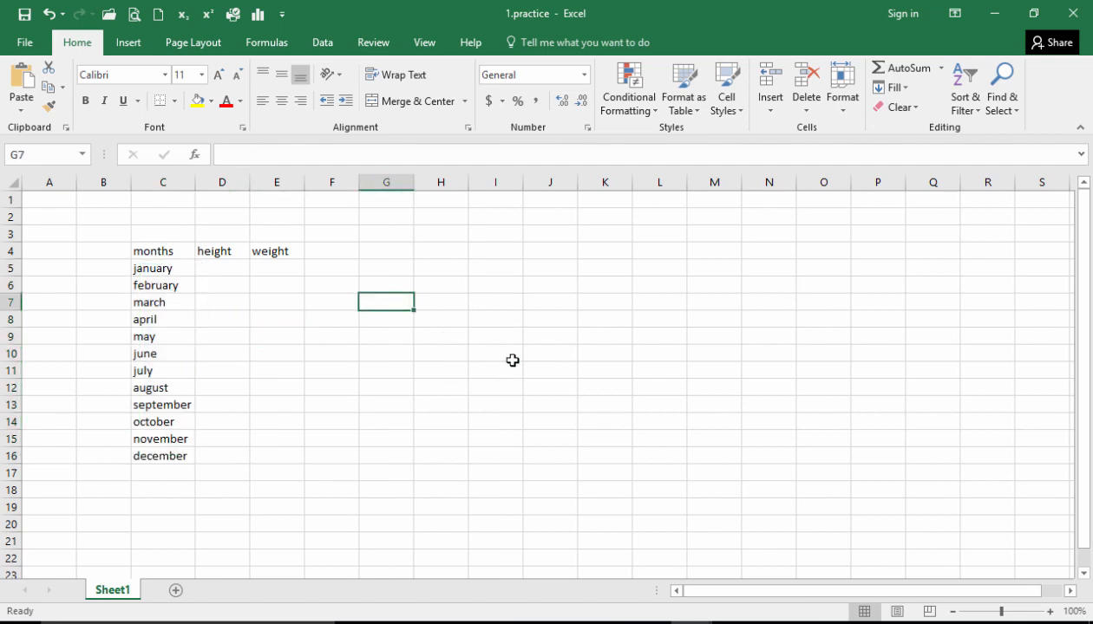
{"action": "type", "text": "mond"}
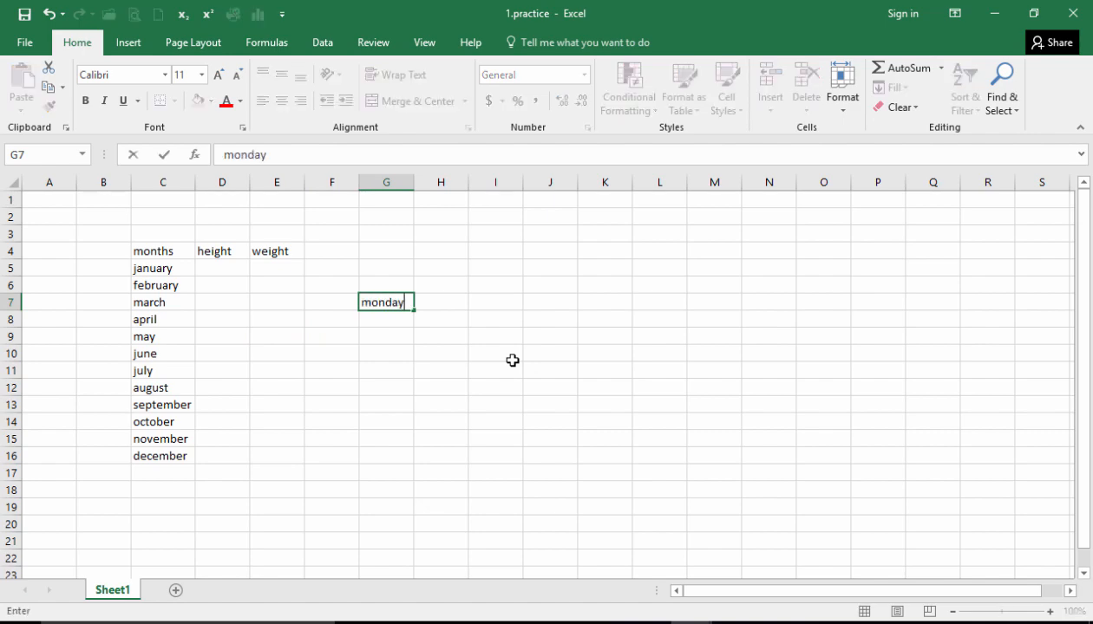
{"action": "type", "text": "ay"}
{"action": "key", "text": "Return"}
{"action": "left_click", "coordinate": [409, 307]}
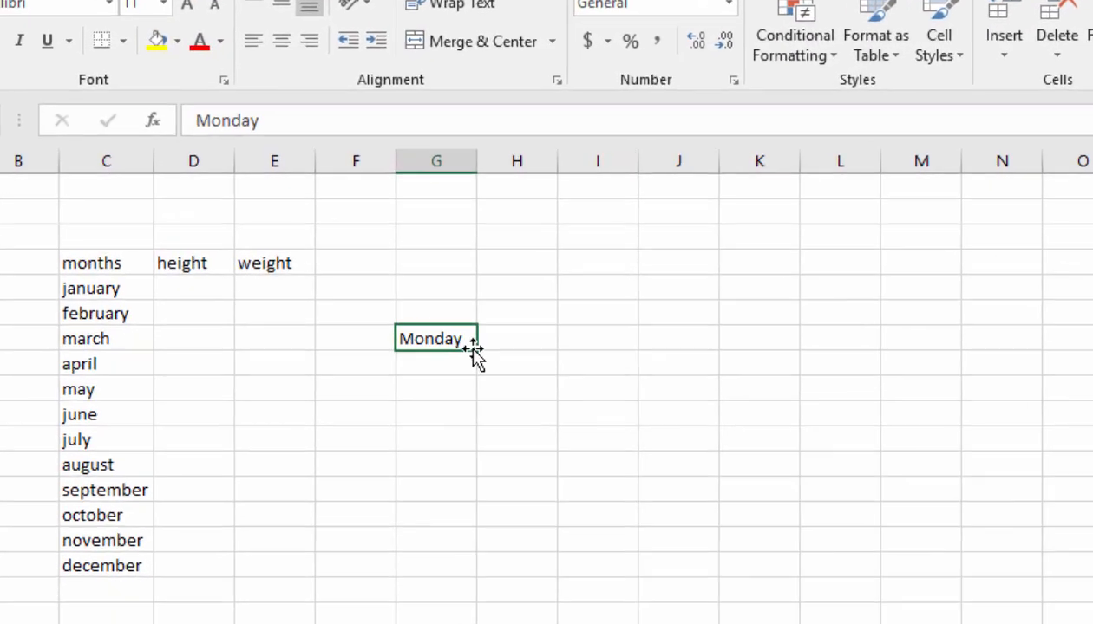
{"action": "left_click_drag", "start_coordinate": [513, 435], "coordinate": [508, 623]}
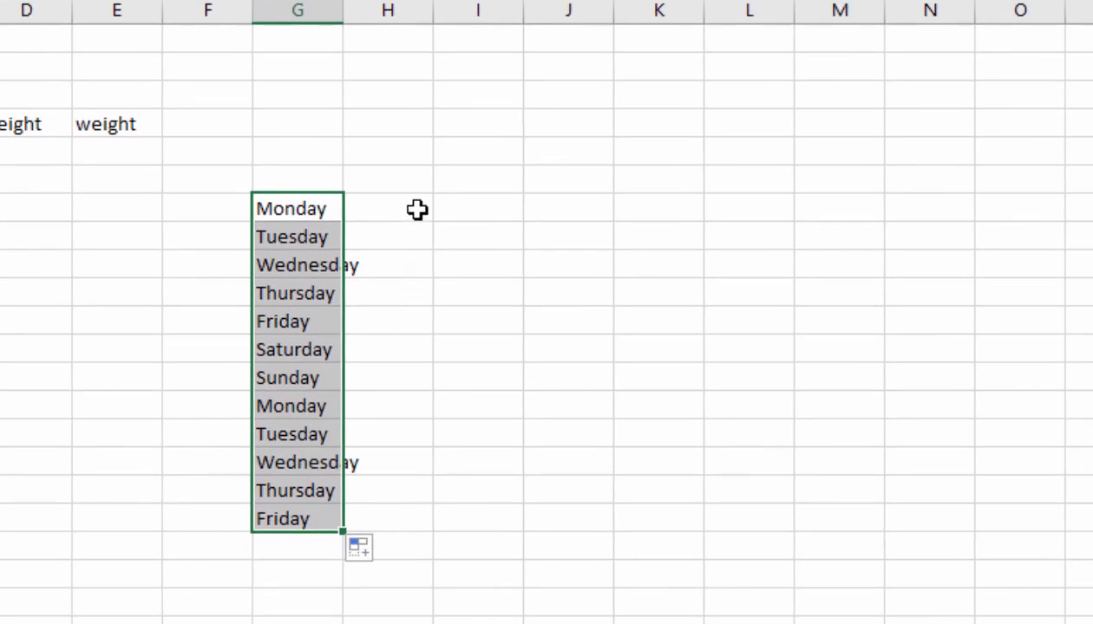
Step: Enter mon in cell I7 and fill the abbreviated weekday series down to I14
{"action": "left_click", "coordinate": [444, 214]}
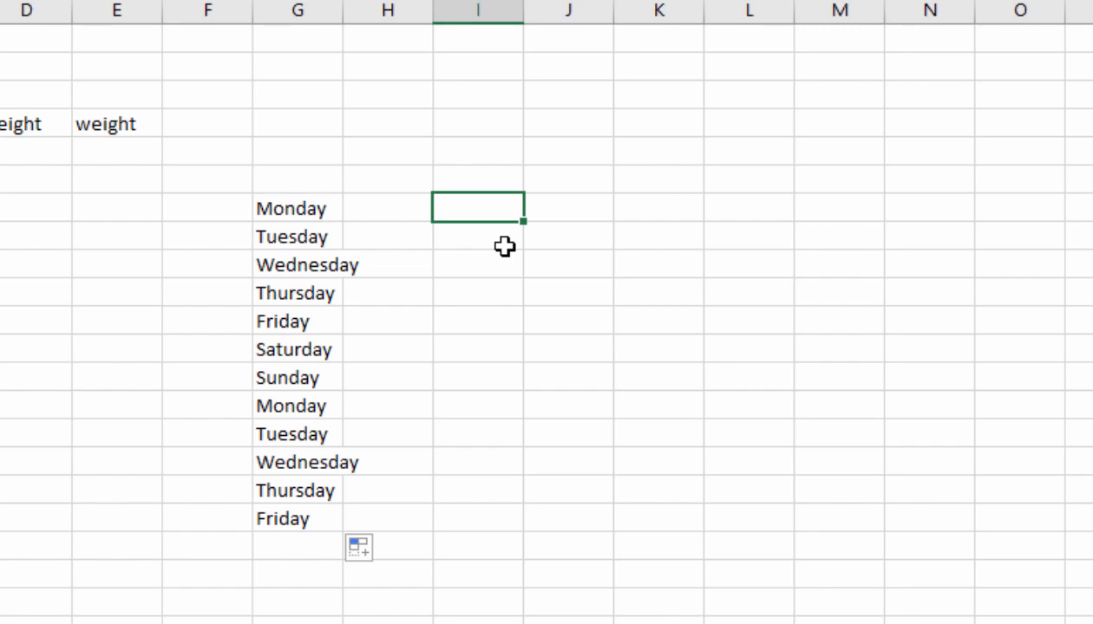
{"action": "type", "text": "mon"}
{"action": "key", "text": "Return"}
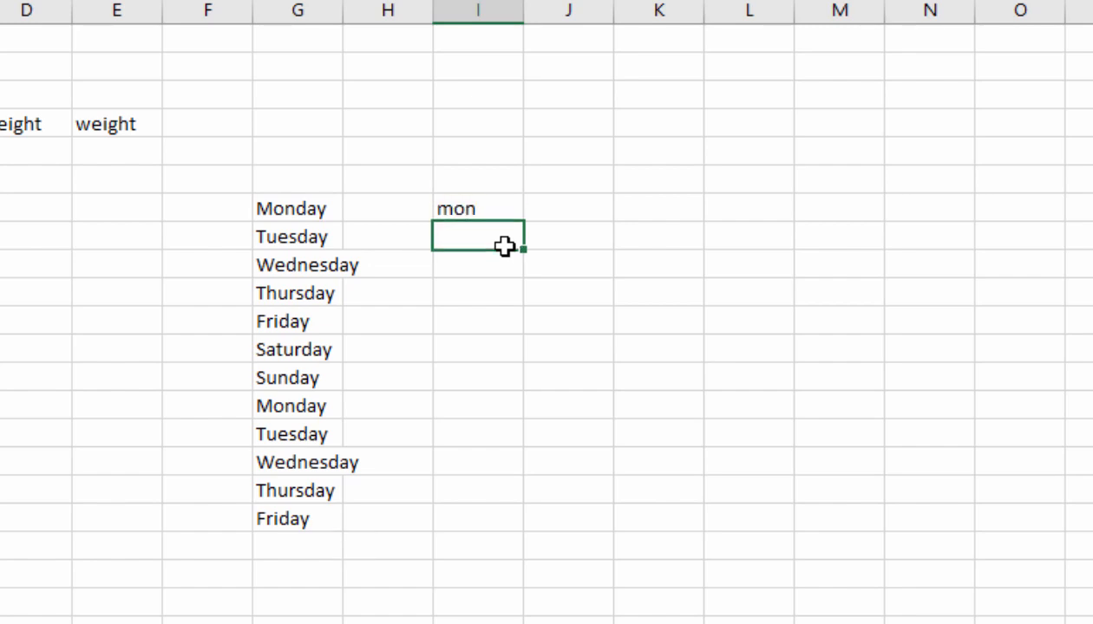
{"action": "left_click", "coordinate": [518, 215]}
{"action": "left_click_drag", "start_coordinate": [529, 253], "coordinate": [533, 408]}
Step: Enter jan in cell K7 and fill the abbreviated month series down to sep in K15
{"action": "left_click", "coordinate": [619, 226]}
{"action": "left_click", "coordinate": [652, 217]}
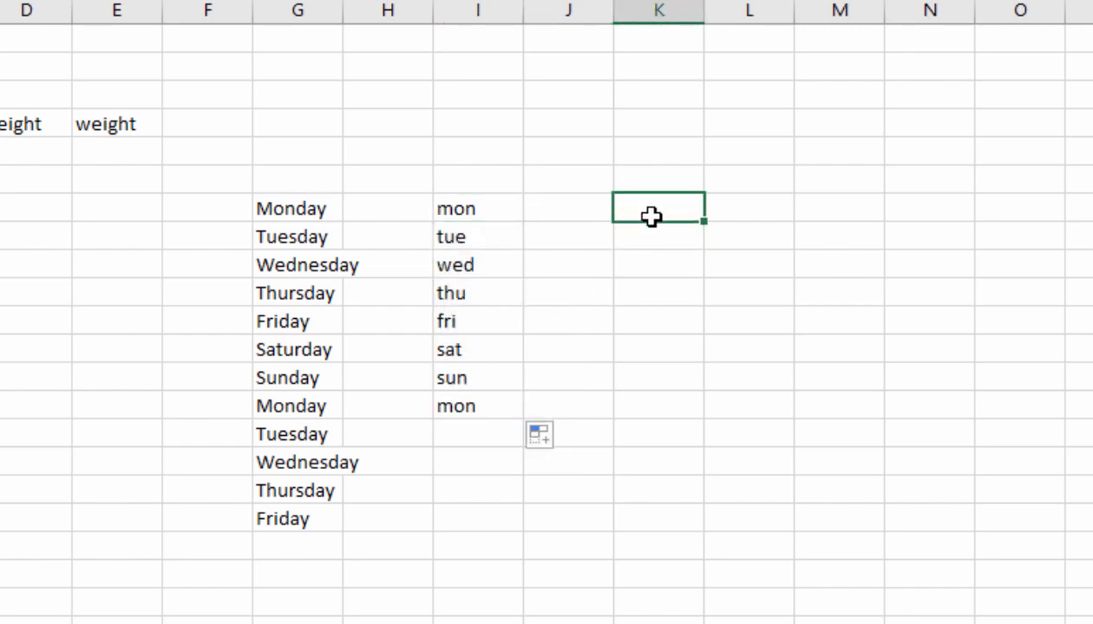
{"action": "type", "text": "jan"}
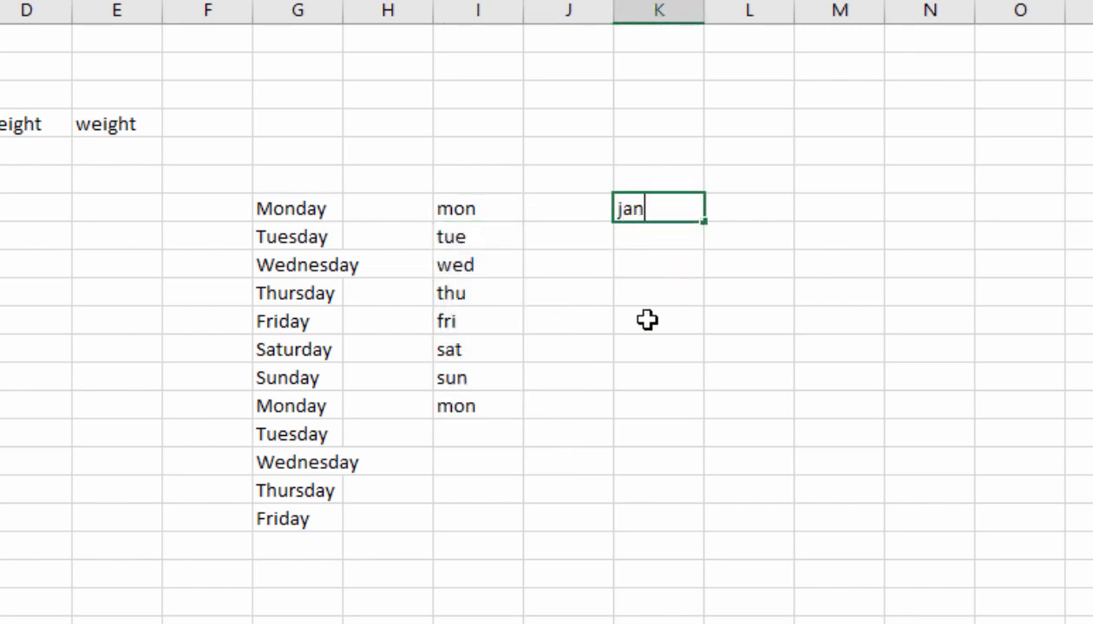
{"action": "key", "text": "Return"}
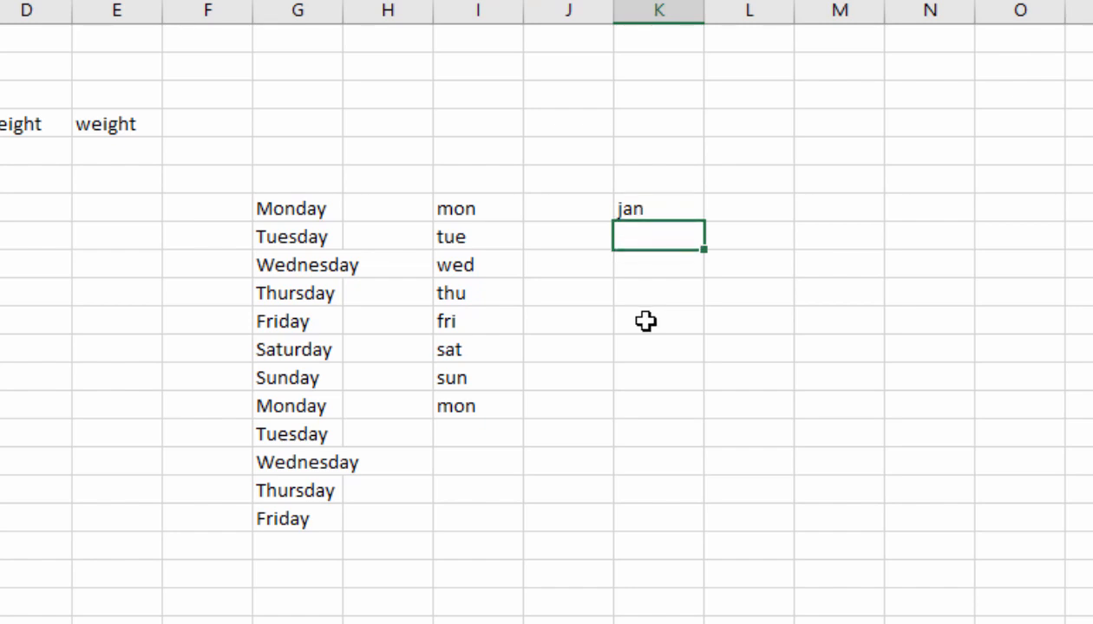
{"action": "left_click", "coordinate": [672, 210]}
{"action": "left_click_drag", "start_coordinate": [702, 221], "coordinate": [704, 442]}
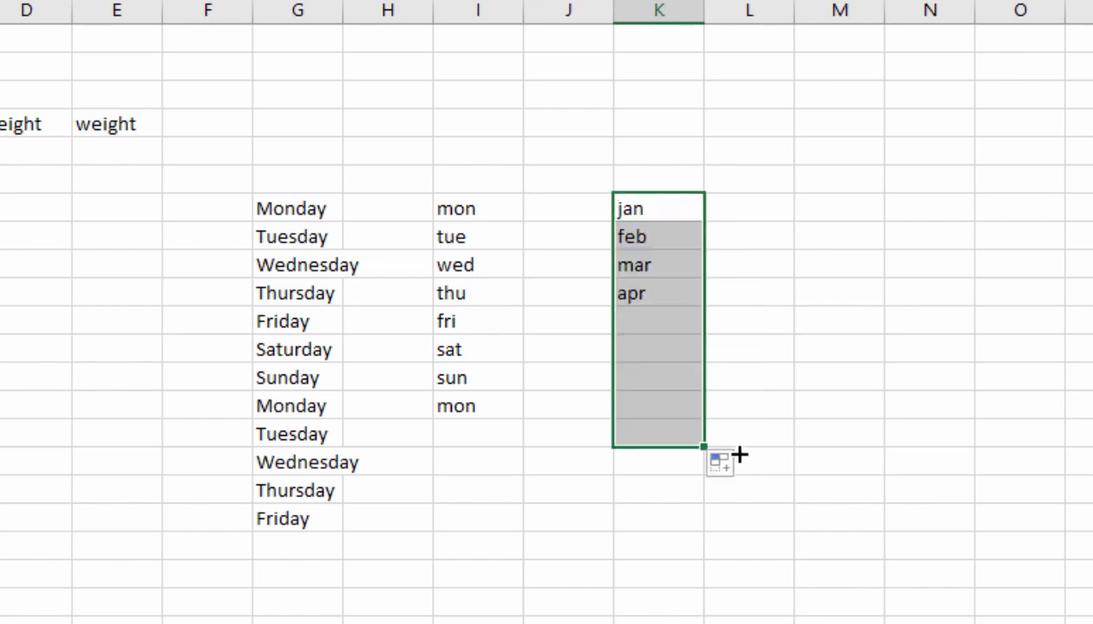
{"action": "left_click", "coordinate": [827, 356]}
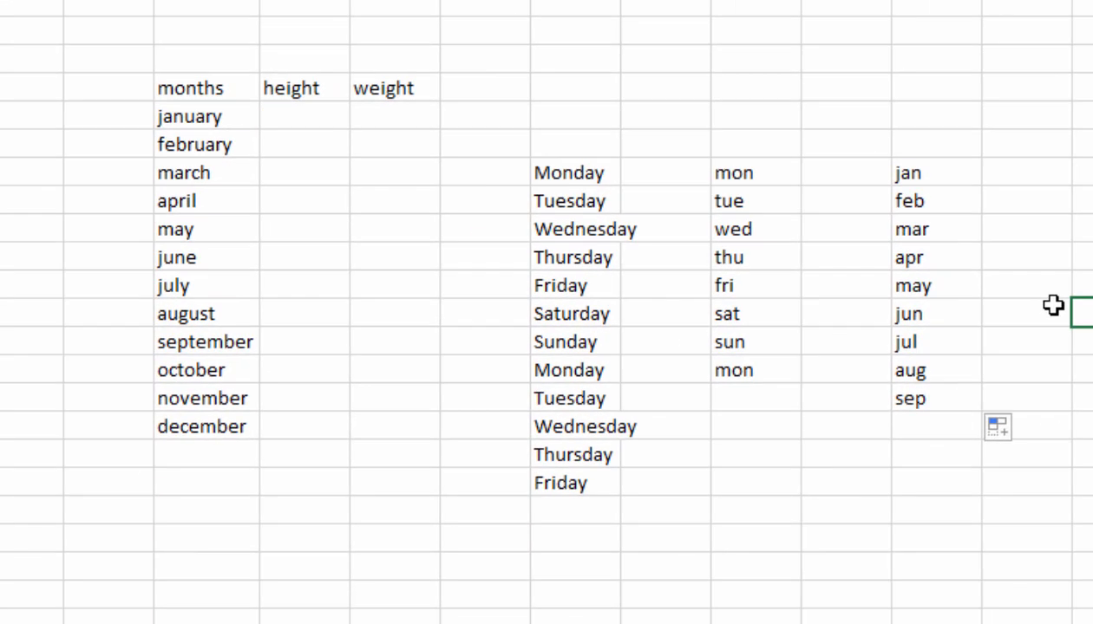
Step: Add the heading no in cell B4, enter 1 and 2 below it, and fill the numbering down to 12 beside december
{"action": "left_click", "coordinate": [108, 87]}
{"action": "type", "text": "no"}
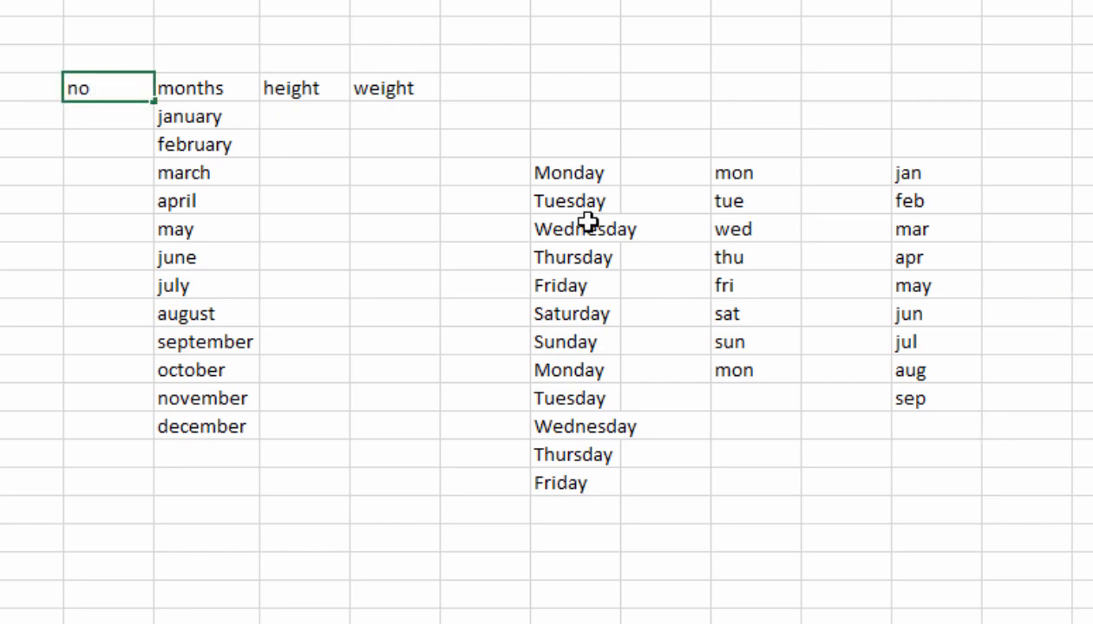
{"action": "key", "text": "Return"}
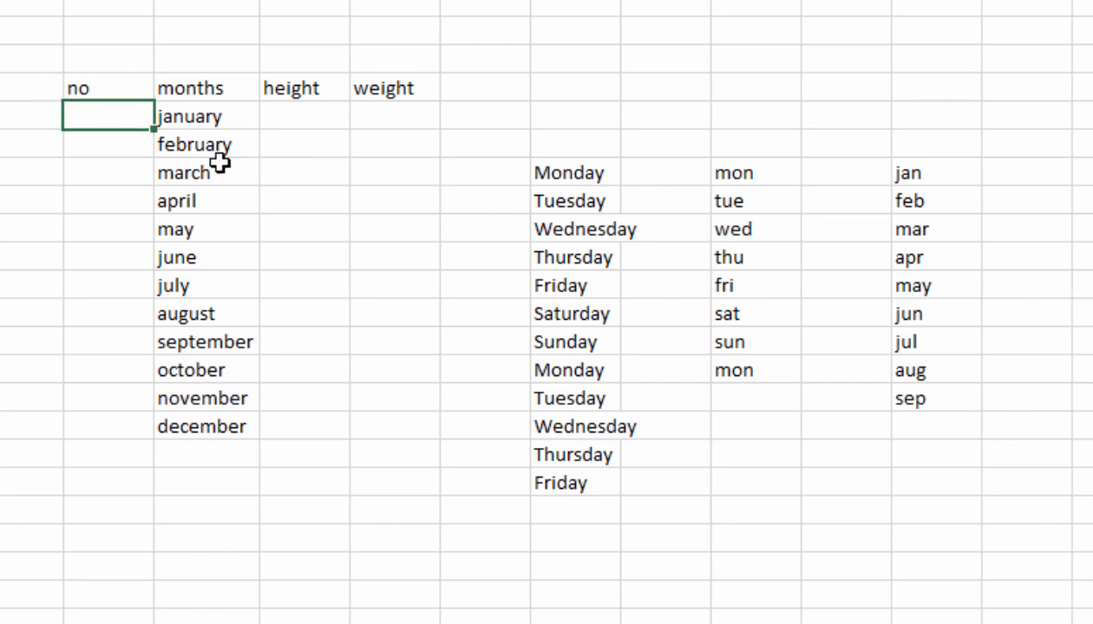
{"action": "type", "text": "1"}
{"action": "key", "text": "Return"}
{"action": "type", "text": "2"}
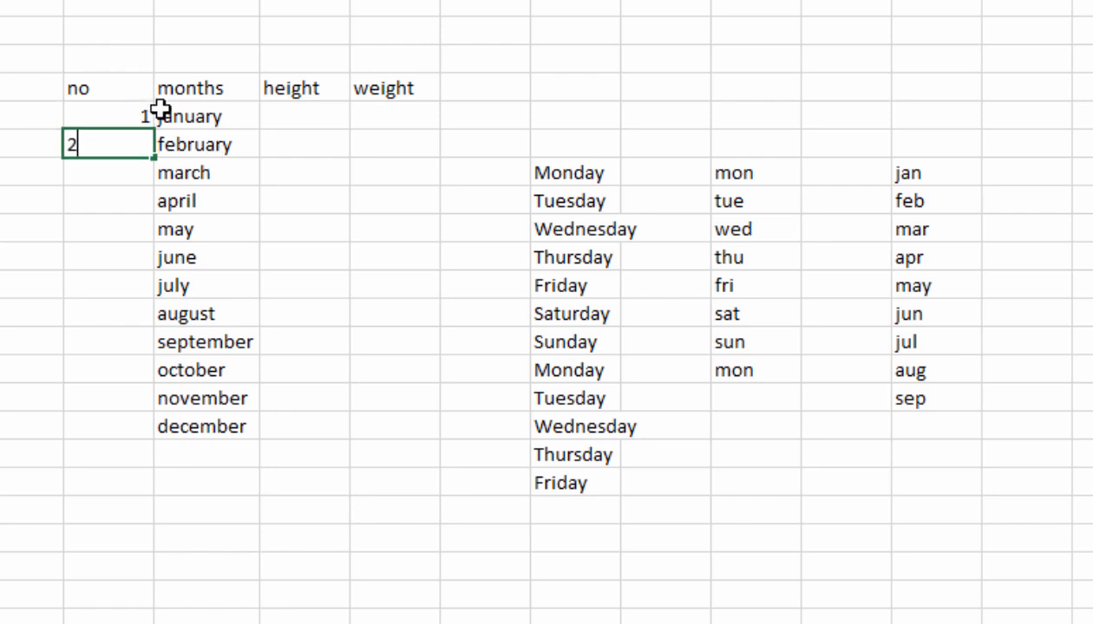
{"action": "key", "text": "Return"}
{"action": "left_click_drag", "start_coordinate": [127, 116], "coordinate": [150, 434]}
{"action": "left_click", "coordinate": [354, 400]}
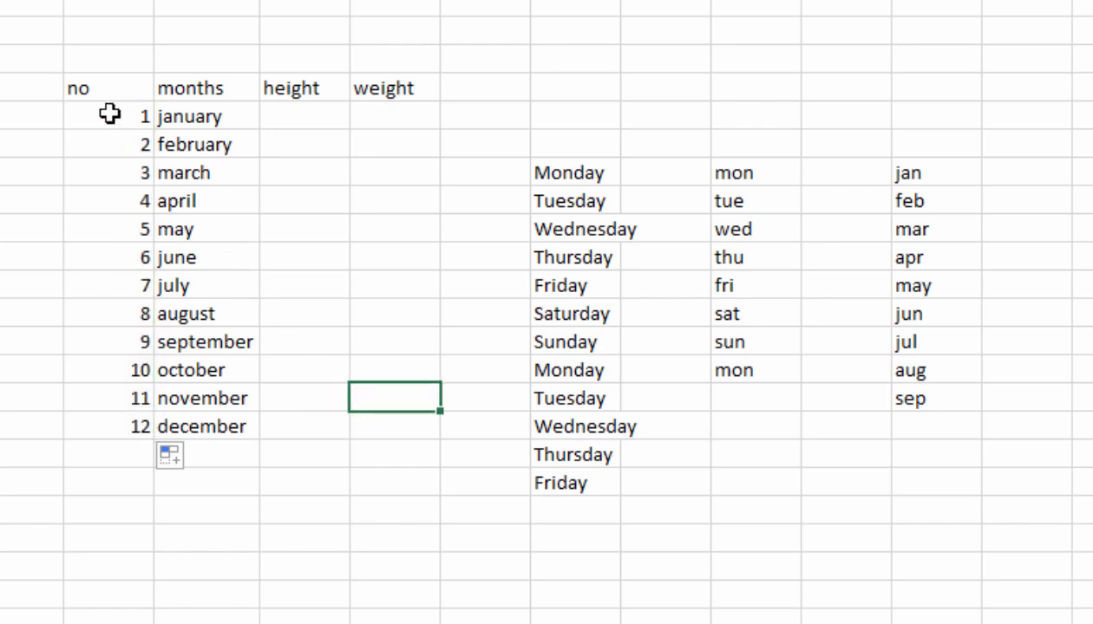
Step: Apply all borders to the whole table in B4:E16, from the no heading down to the december row
{"action": "left_click_drag", "start_coordinate": [91, 84], "coordinate": [373, 438]}
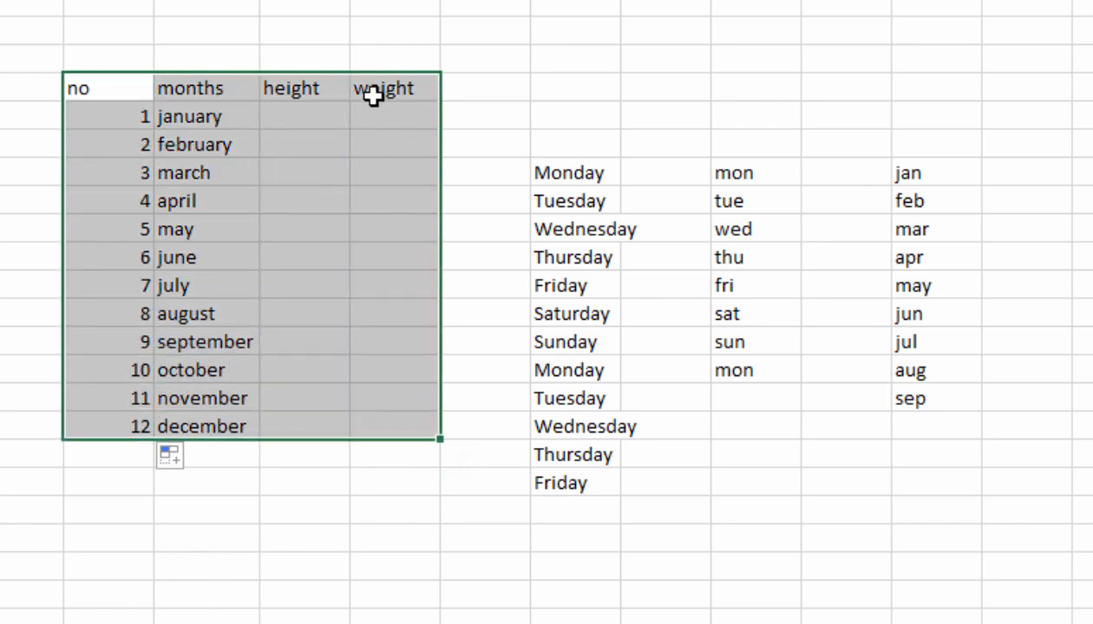
{"action": "left_click", "coordinate": [225, 0]}
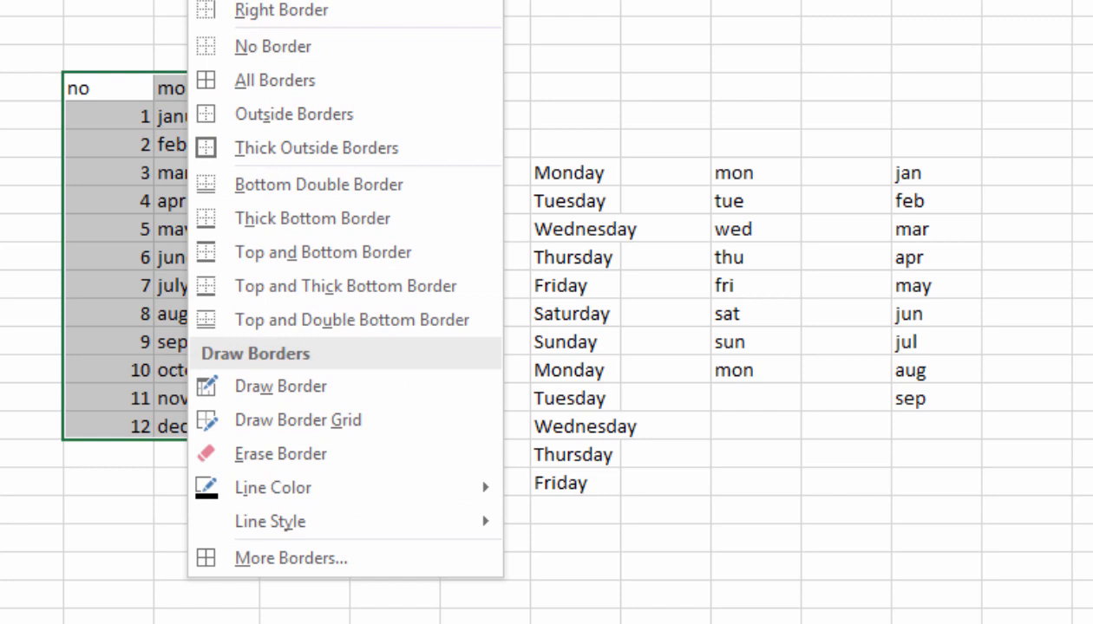
{"action": "left_click", "coordinate": [262, 81]}
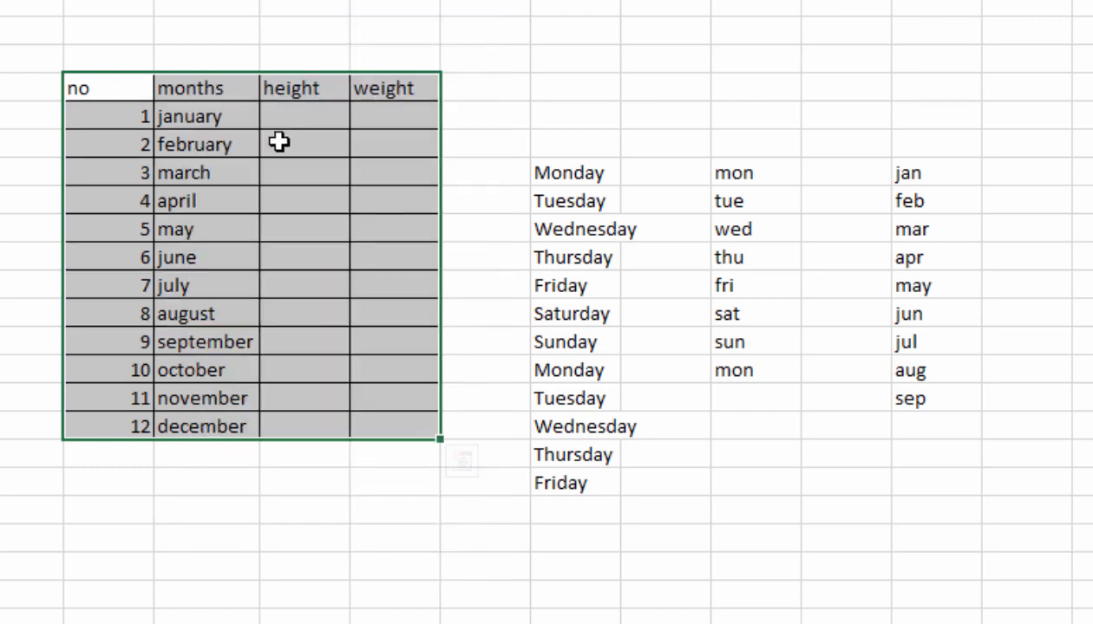
{"action": "left_click", "coordinate": [195, 146]}
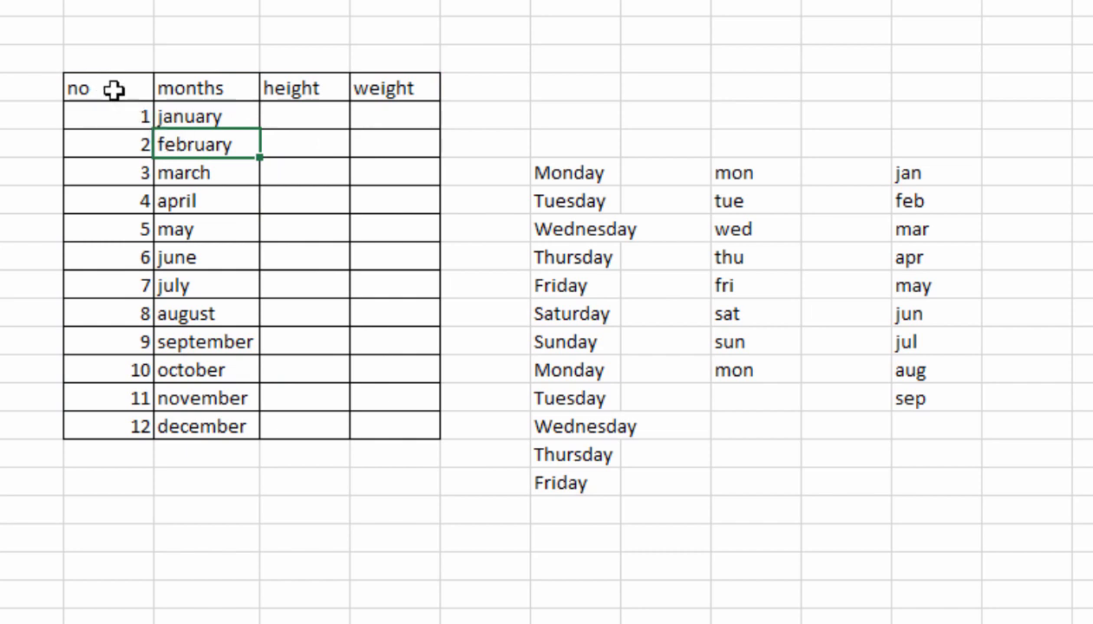
Step: Make the no column B4:B16 and the headings C4:E4 bold and centre them horizontally and vertically
{"action": "left_click", "coordinate": [115, 90]}
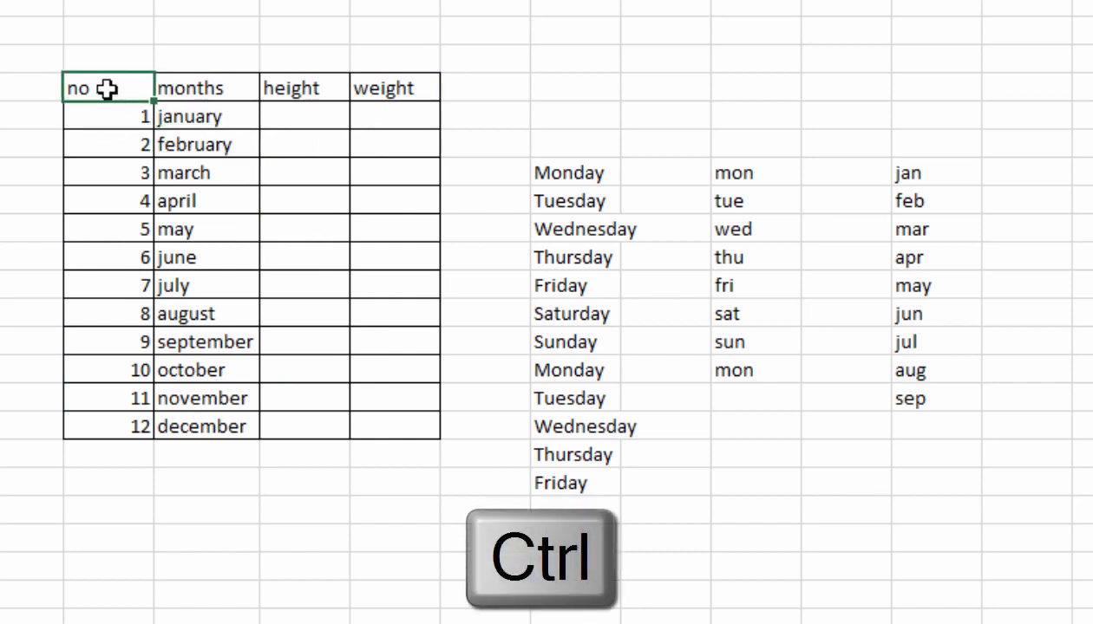
{"action": "left_click_drag", "start_coordinate": [107, 88], "coordinate": [120, 420]}
{"action": "left_click_drag", "start_coordinate": [192, 97], "coordinate": [403, 97]}
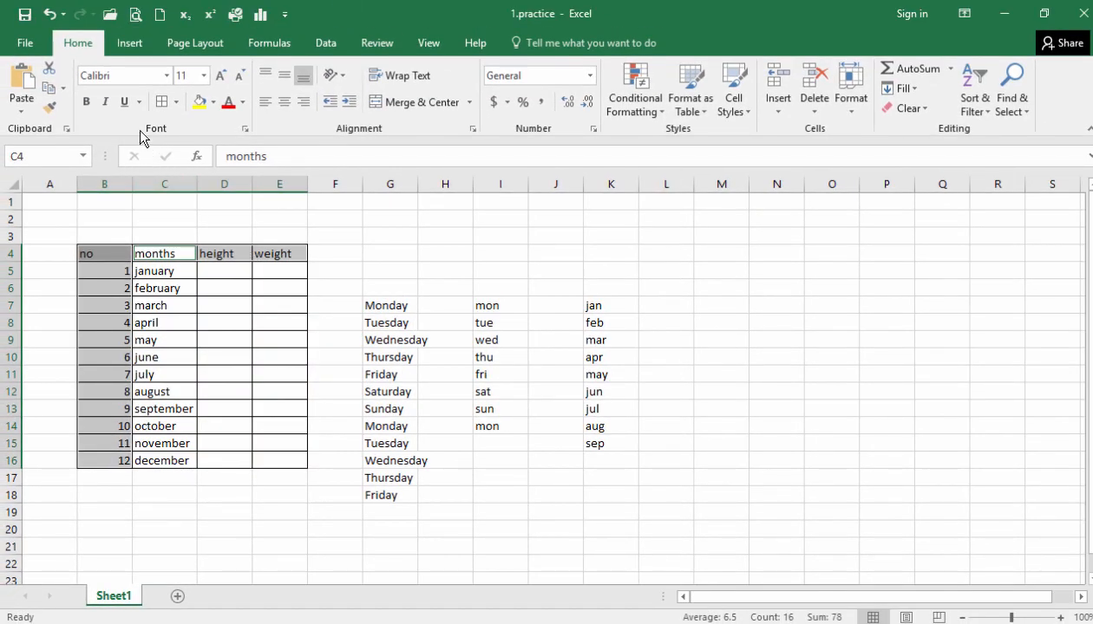
{"action": "left_click", "coordinate": [87, 102]}
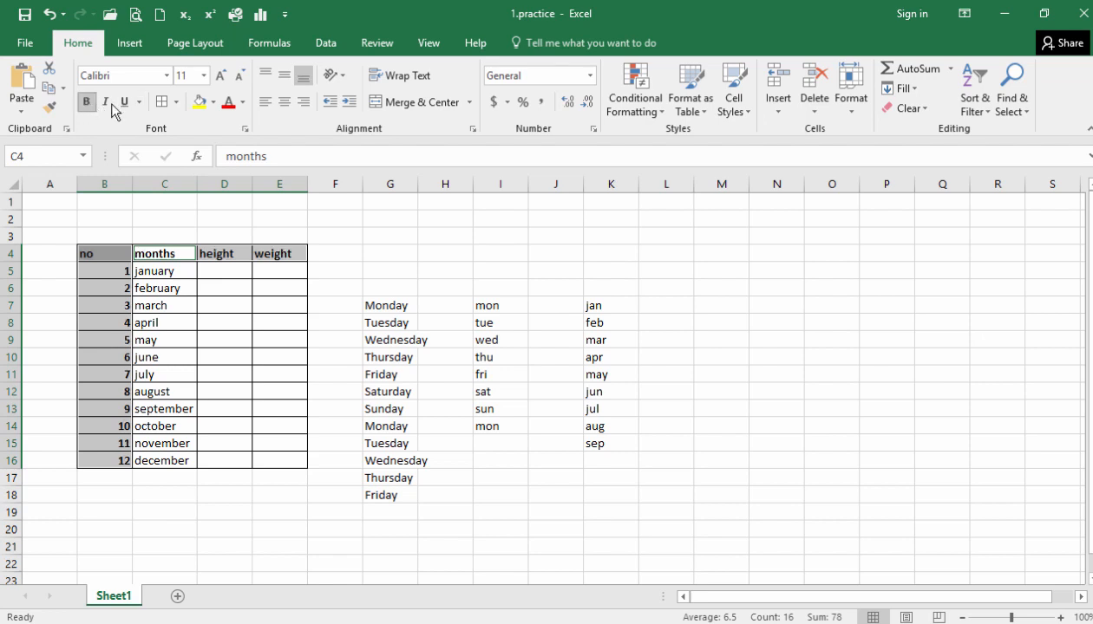
{"action": "left_click", "coordinate": [283, 103]}
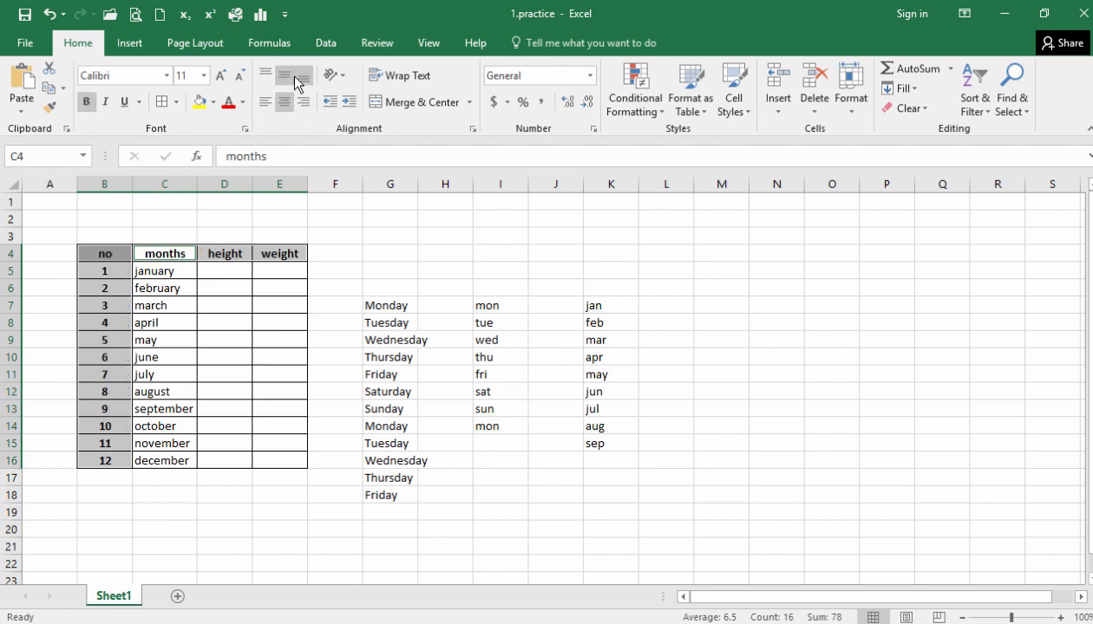
Step: Increase the font size of the table headings and the numbering column to 16
{"action": "left_click", "coordinate": [221, 76]}
{"action": "left_click", "coordinate": [221, 75]}
{"action": "left_click", "coordinate": [221, 75]}
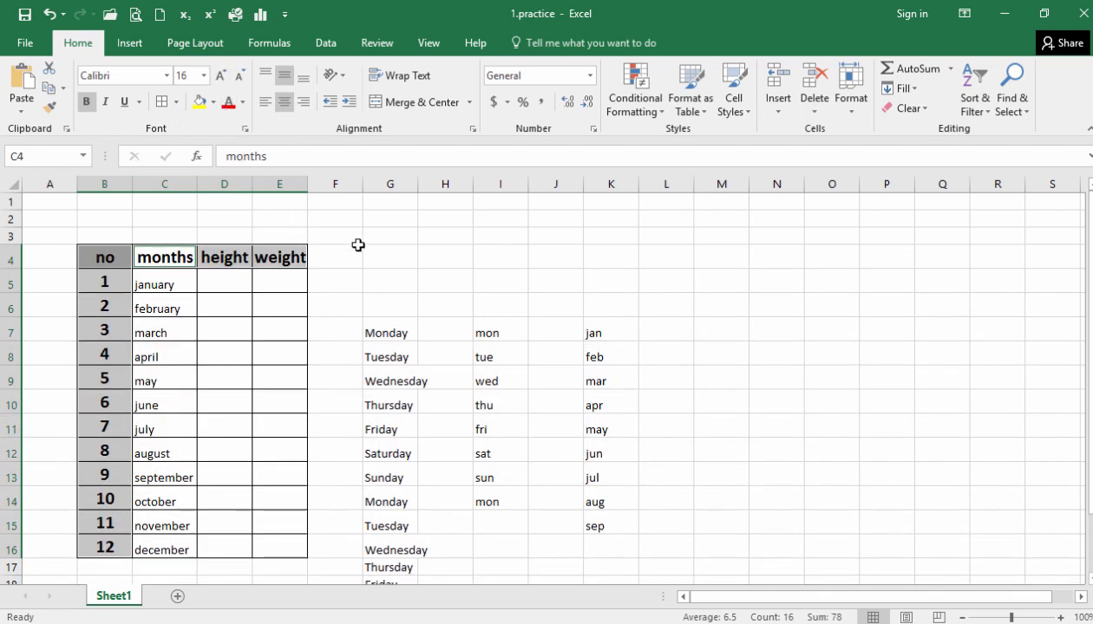
{"action": "left_click", "coordinate": [450, 276]}
{"action": "scroll", "coordinate": [392, 271], "scroll_direction": "down", "scroll_amount": 1}
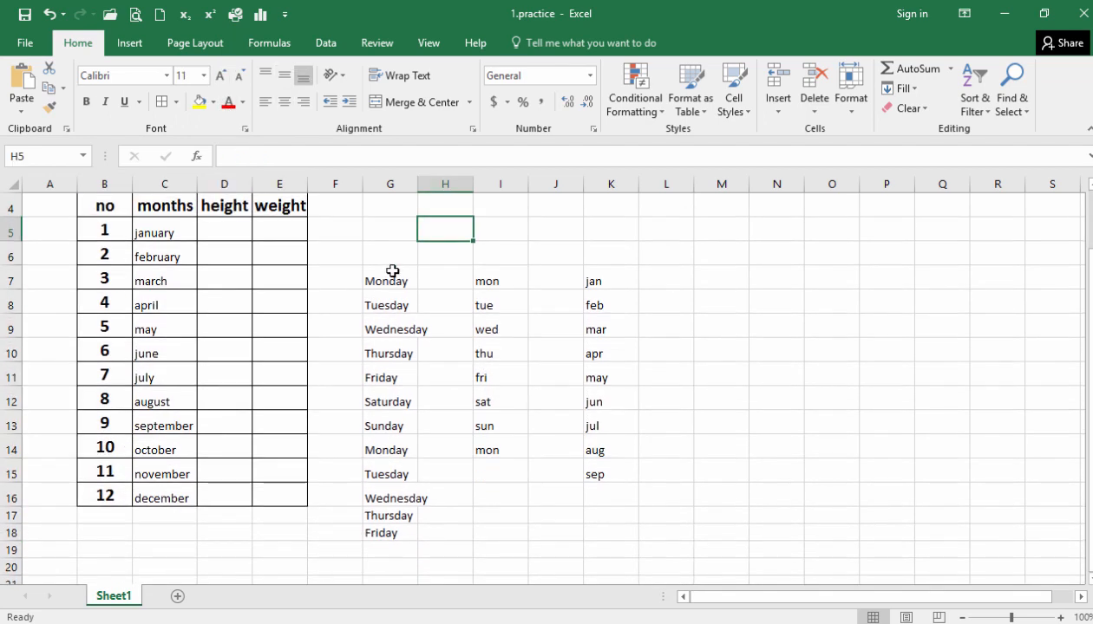
{"action": "scroll", "coordinate": [393, 269], "scroll_direction": "up", "scroll_amount": 1}
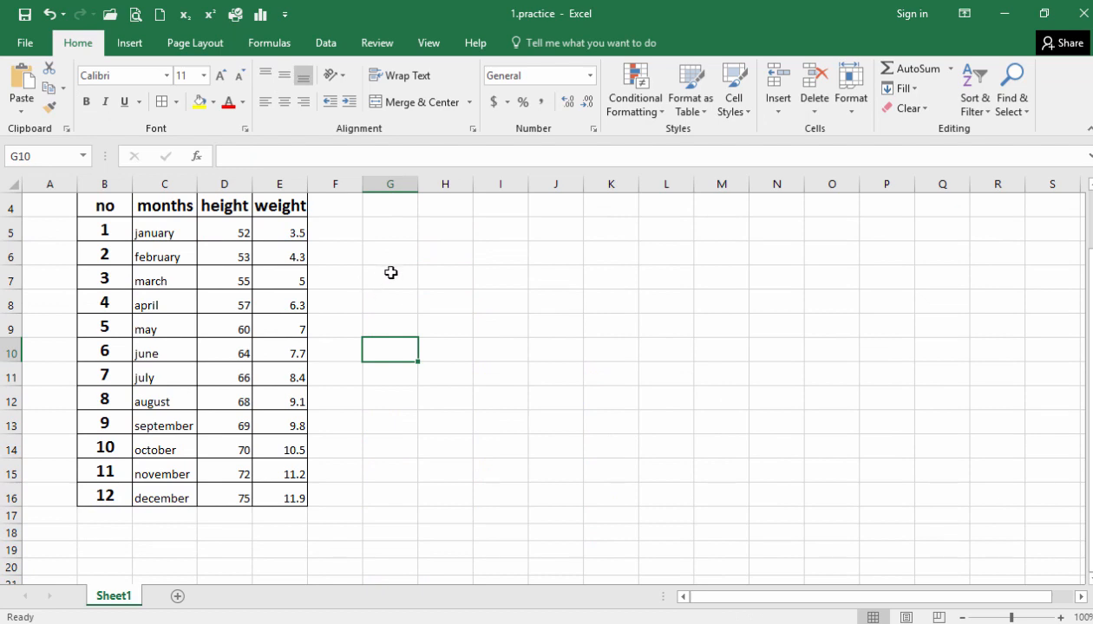
Step: Insert an empty 3-D clustered column chart and place it beside the table, level with the heading row
{"action": "left_click", "coordinate": [139, 48]}
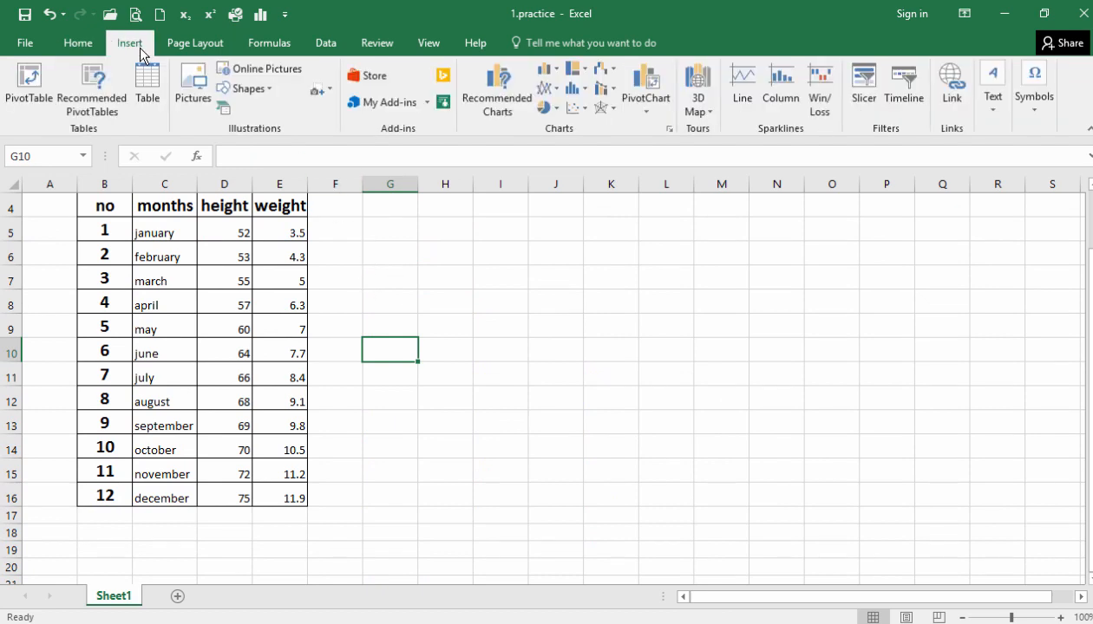
{"action": "left_click", "coordinate": [546, 67]}
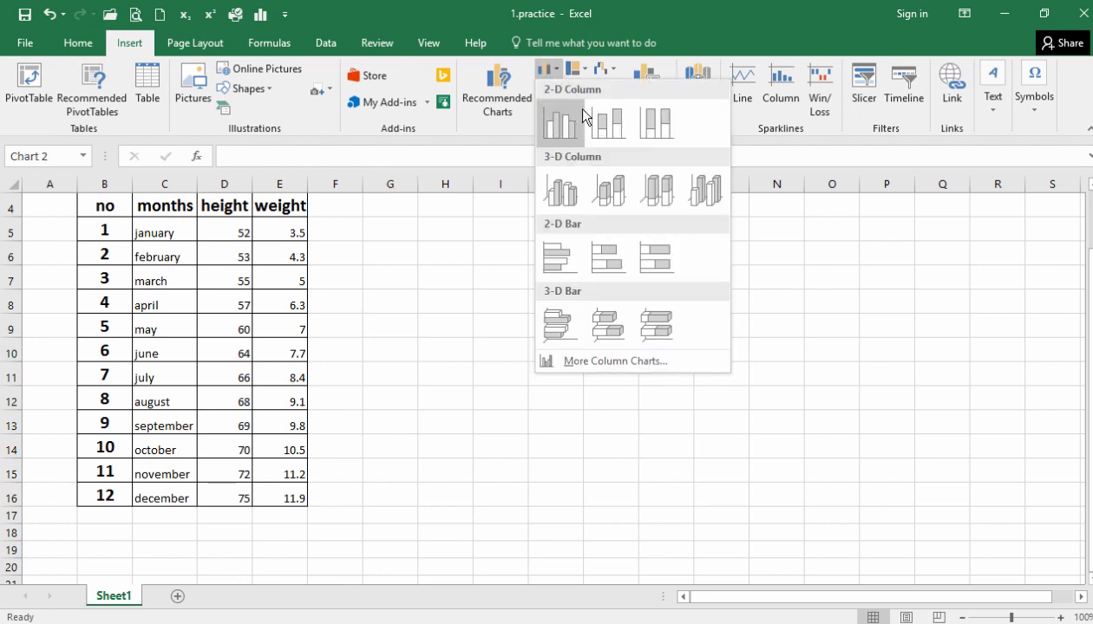
{"action": "left_click", "coordinate": [567, 192]}
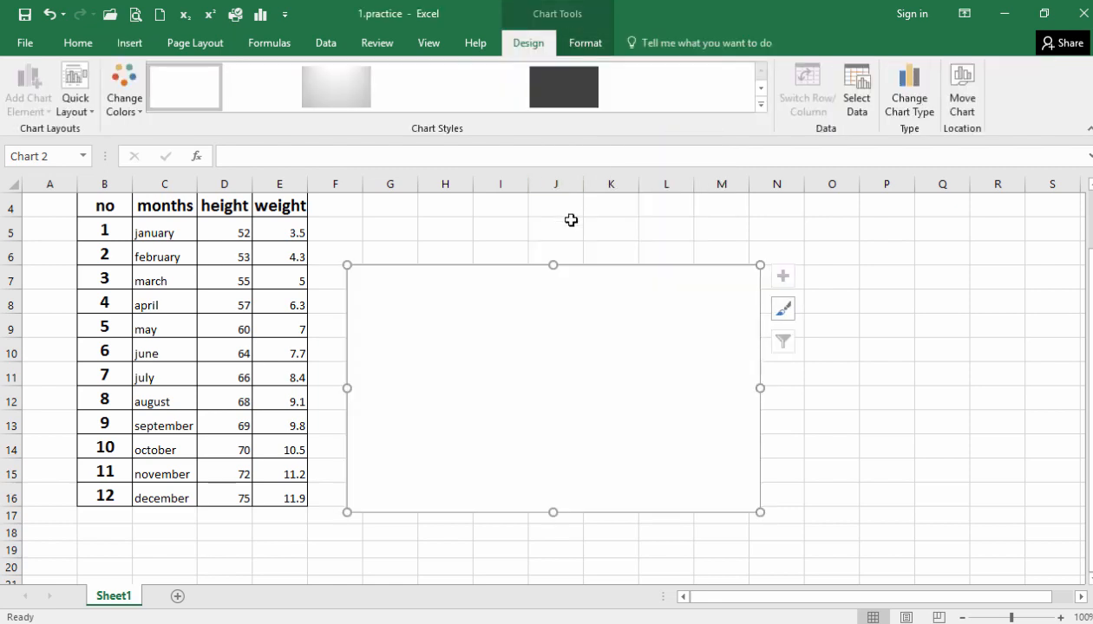
{"action": "left_click_drag", "start_coordinate": [442, 297], "coordinate": [429, 239]}
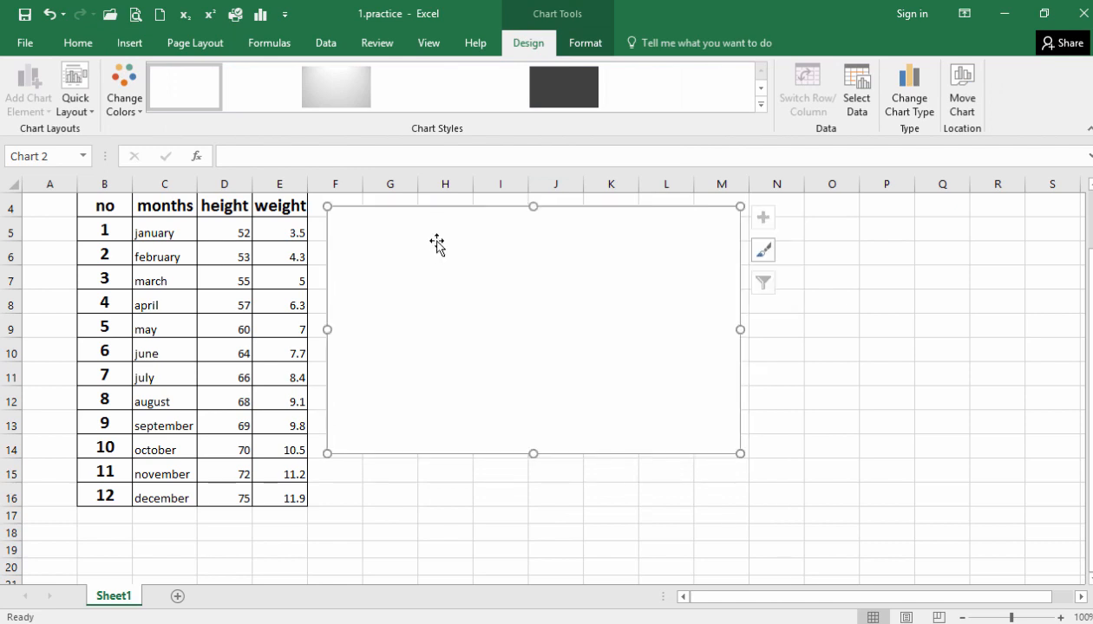
Step: Set the chart's data range to the months and height cells C4:D16, and delete the finished chart
{"action": "right_click", "coordinate": [437, 244]}
{"action": "left_click", "coordinate": [507, 420]}
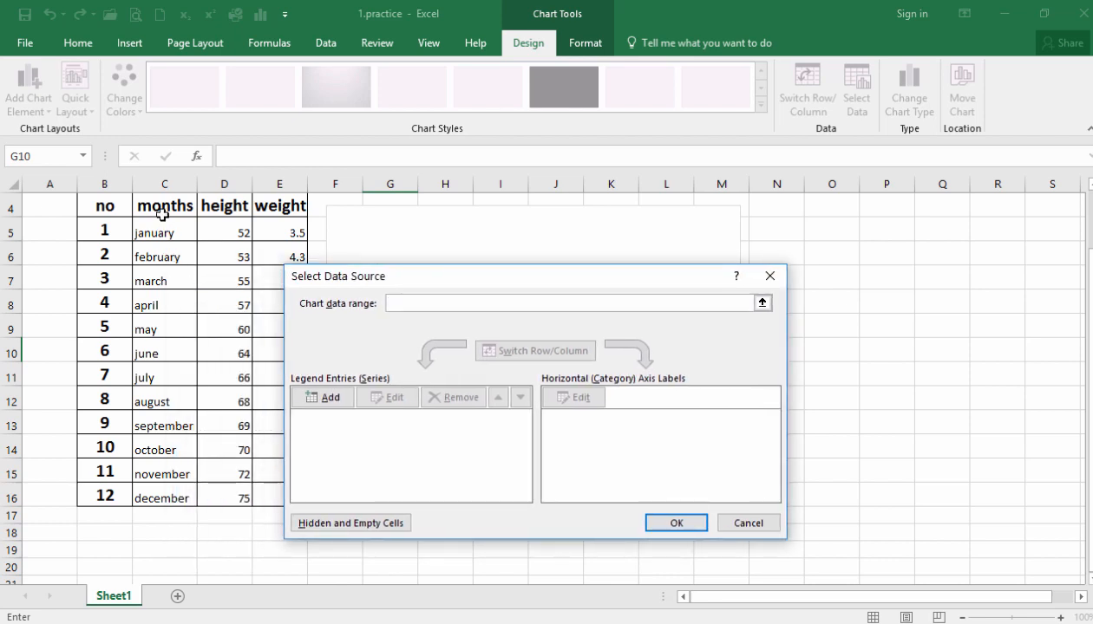
{"action": "left_click_drag", "start_coordinate": [161, 214], "coordinate": [183, 483]}
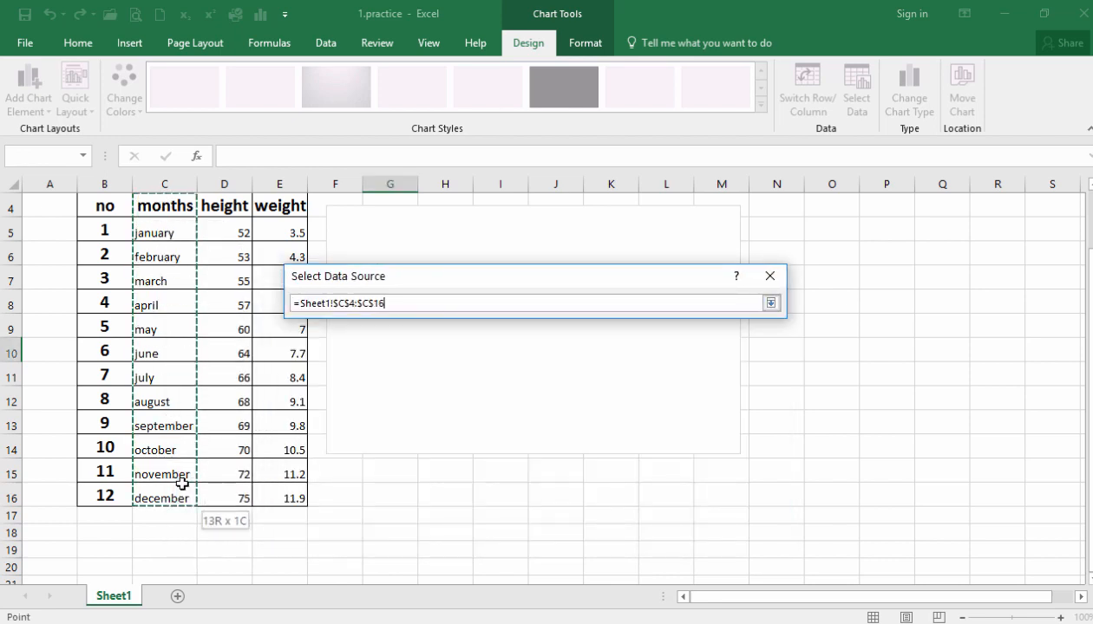
{"action": "left_click_drag", "start_coordinate": [224, 206], "coordinate": [245, 493]}
{"action": "left_click_drag", "start_coordinate": [165, 205], "coordinate": [241, 492]}
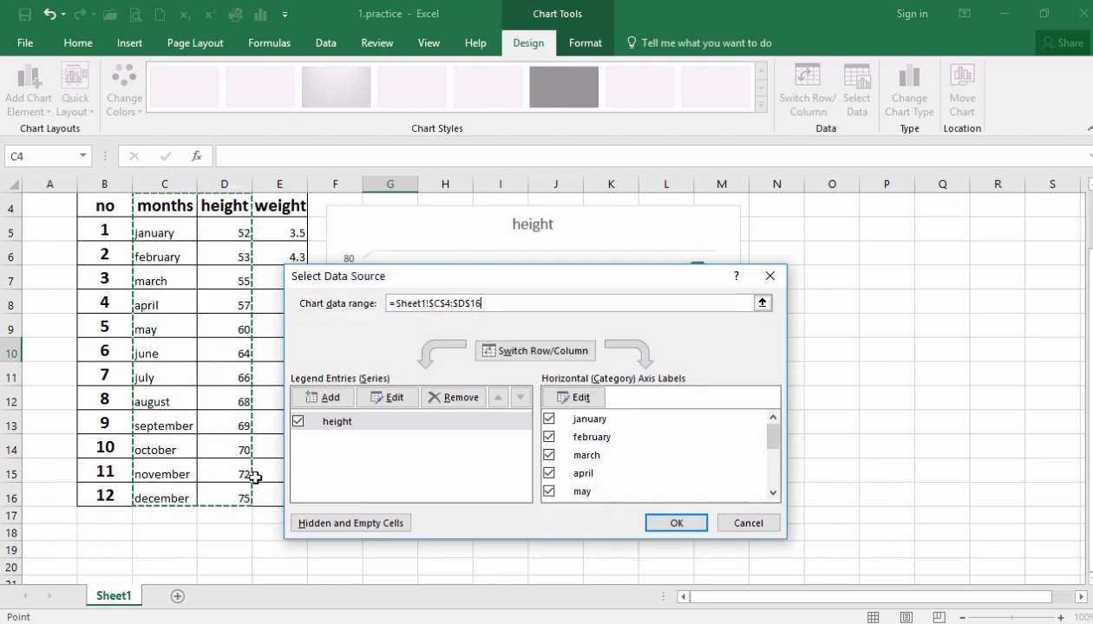
{"action": "left_click", "coordinate": [676, 525]}
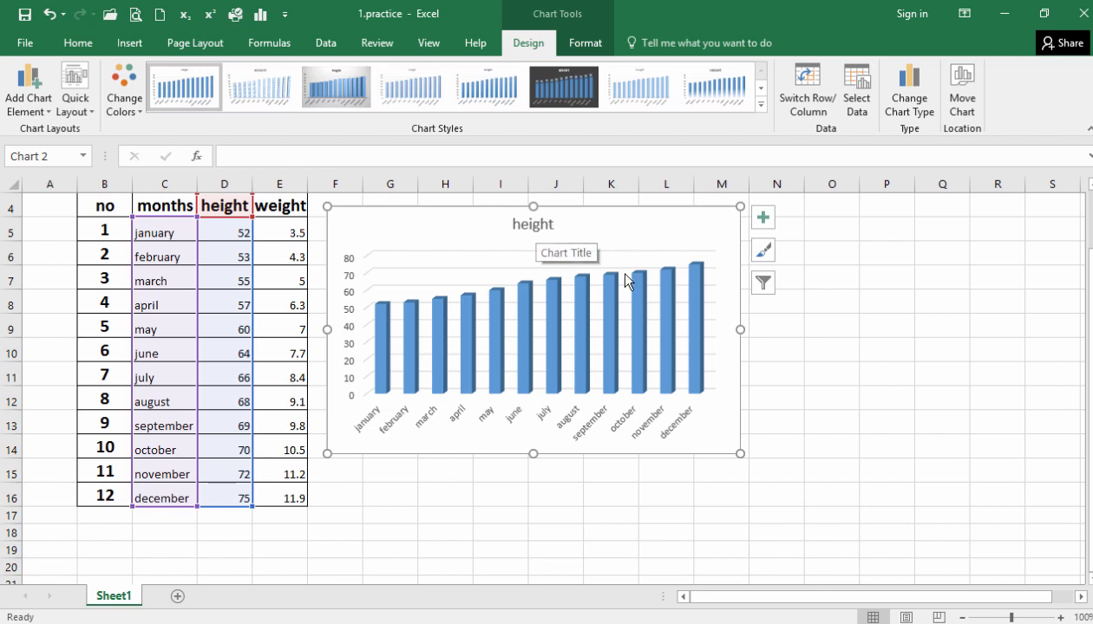
{"action": "key", "text": "Delete"}
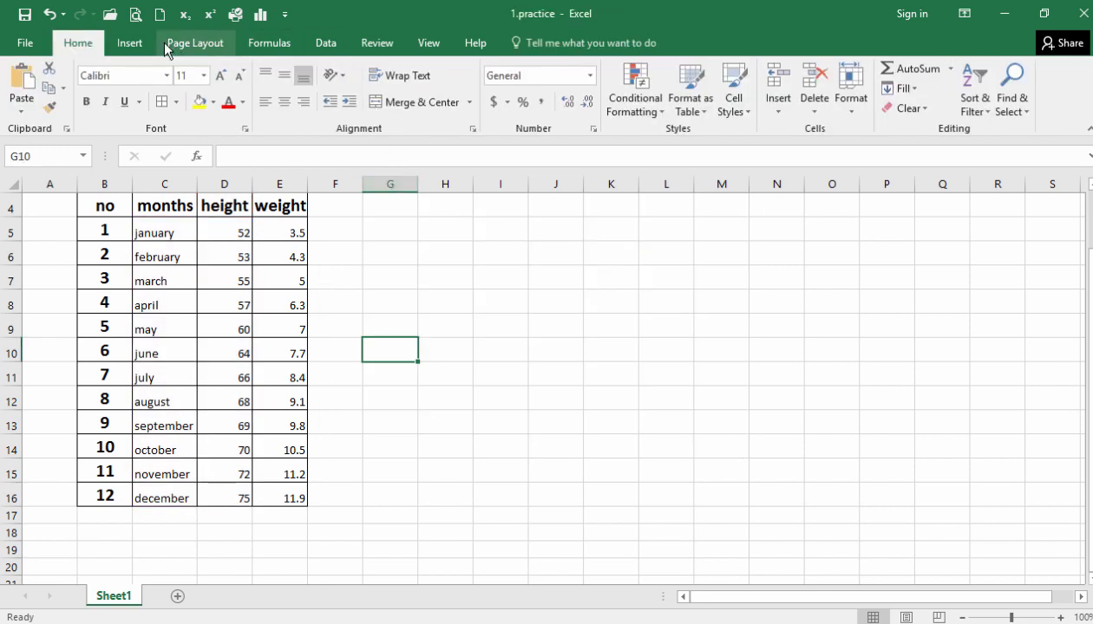
Step: Insert a 3-D clustered column chart and set its data range to the months and height cells C4:D16
{"action": "left_click", "coordinate": [130, 43]}
{"action": "left_click", "coordinate": [546, 69]}
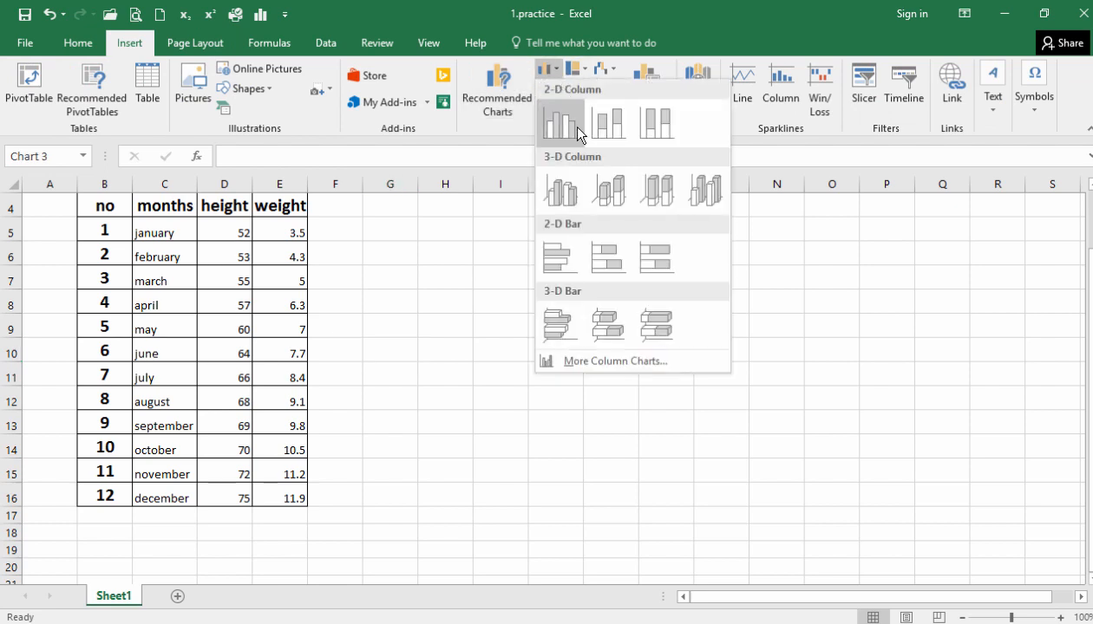
{"action": "left_click", "coordinate": [563, 192]}
{"action": "right_click", "coordinate": [511, 320]}
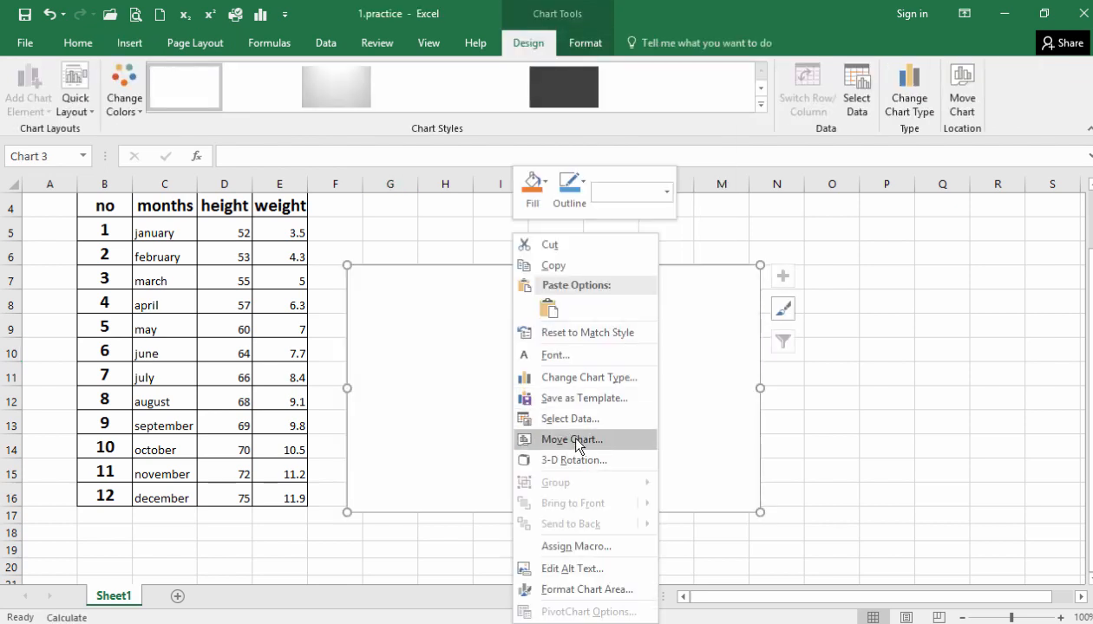
{"action": "left_click", "coordinate": [568, 414]}
{"action": "left_click_drag", "start_coordinate": [161, 208], "coordinate": [242, 491]}
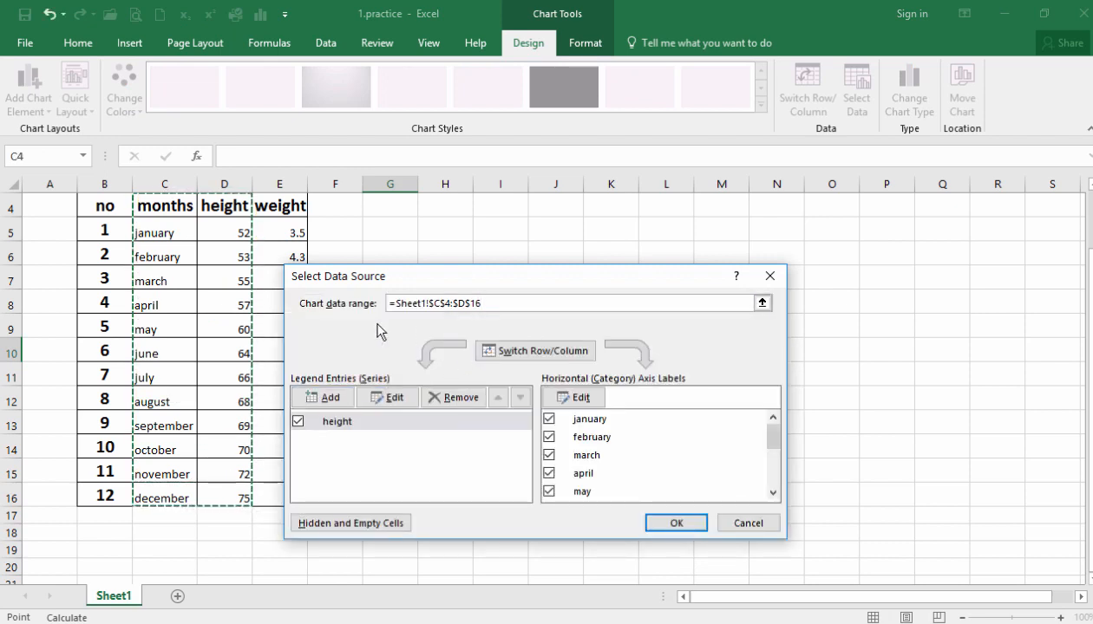
{"action": "left_click", "coordinate": [675, 523]}
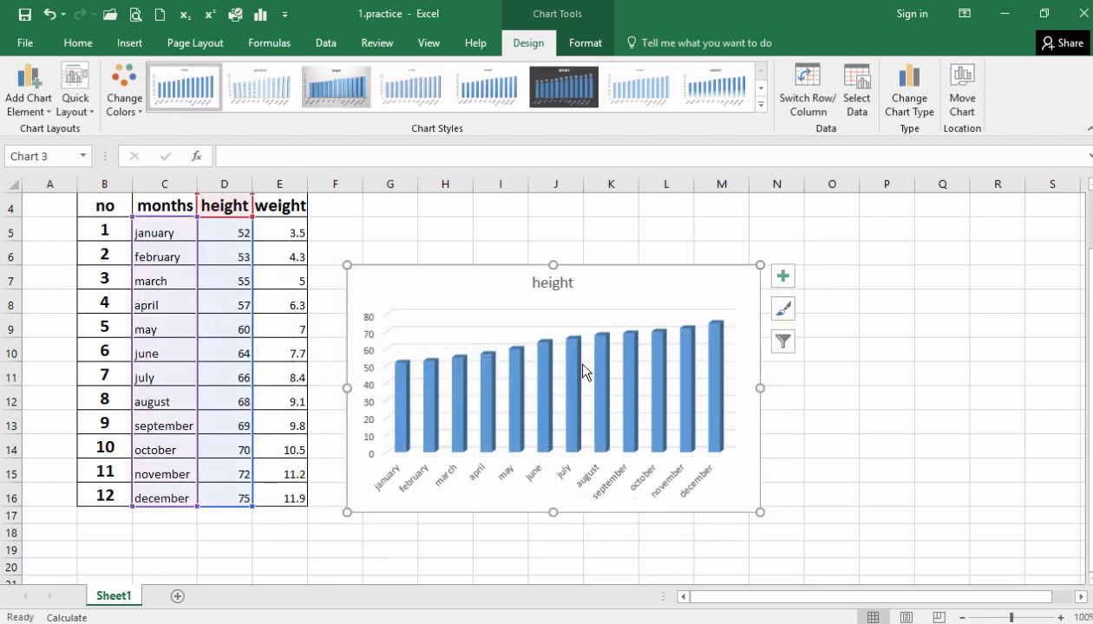
Step: Position the height chart beside the table at about 2.85 by 4.88 inches and apply the dark grey gradient chart style with blue columns
{"action": "left_click_drag", "start_coordinate": [590, 268], "coordinate": [573, 220]}
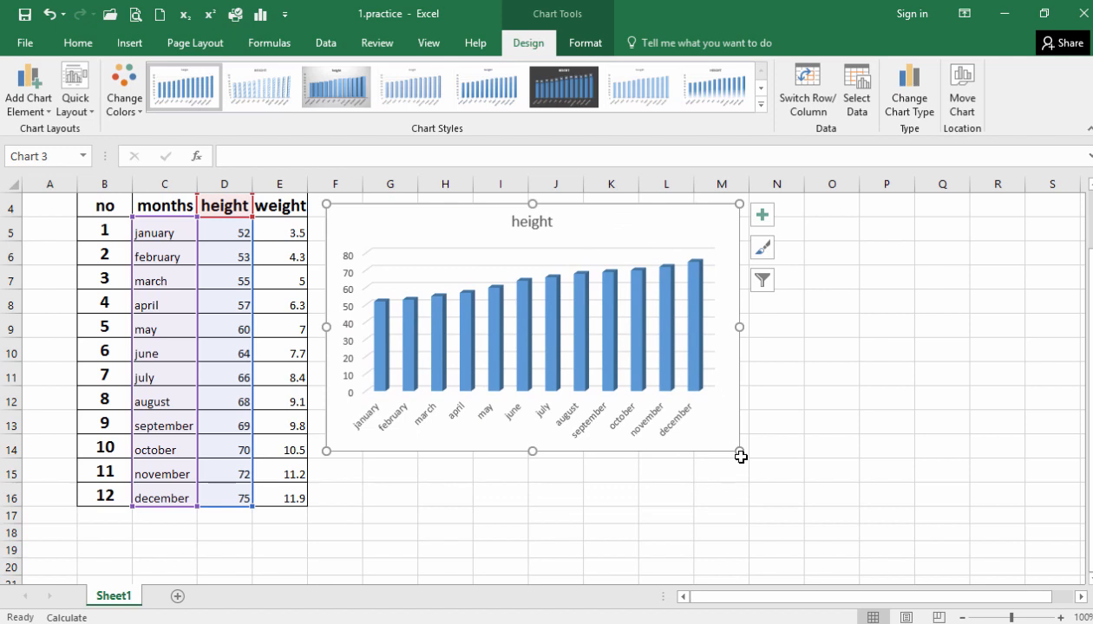
{"action": "left_click_drag", "start_coordinate": [737, 451], "coordinate": [727, 438]}
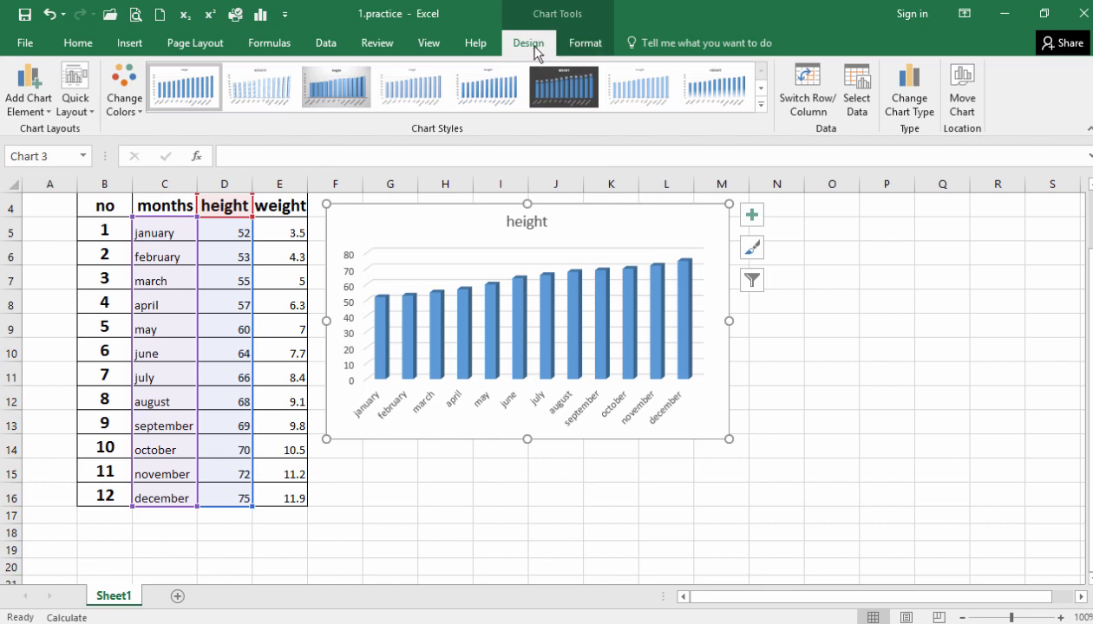
{"action": "left_click", "coordinate": [759, 102]}
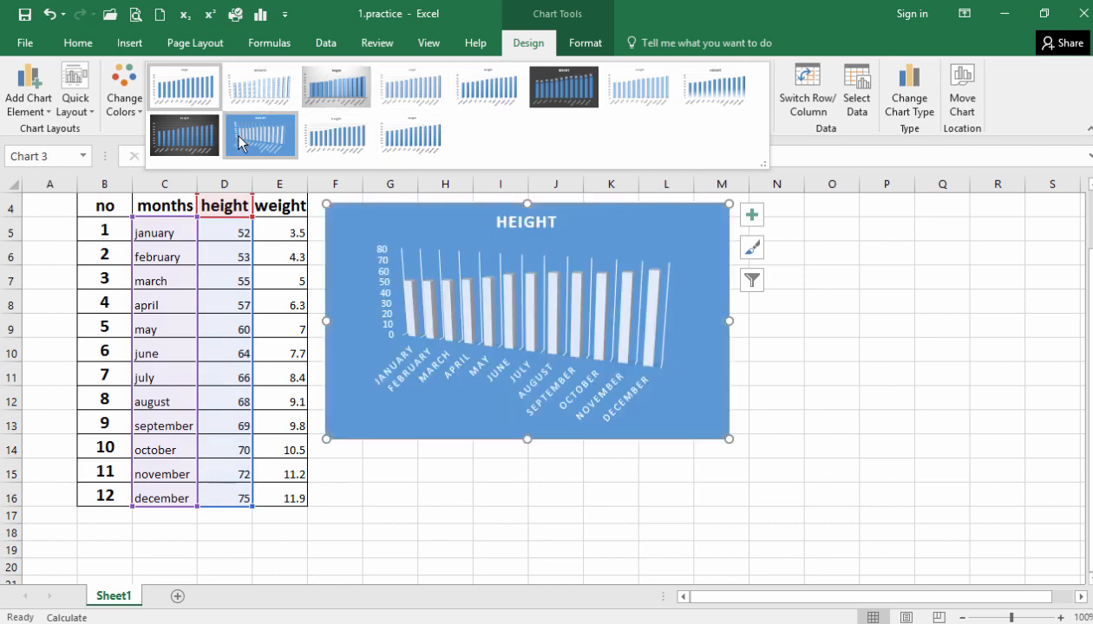
{"action": "left_click", "coordinate": [184, 140]}
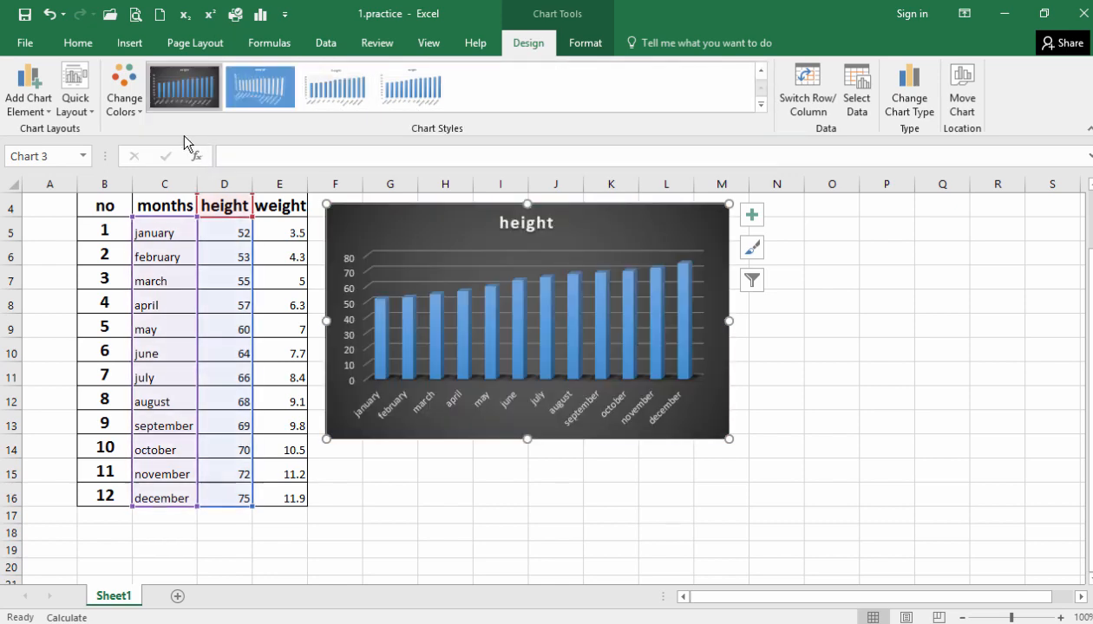
Step: Fill the height chart's background area with light gold from the theme colours
{"action": "left_click", "coordinate": [592, 55]}
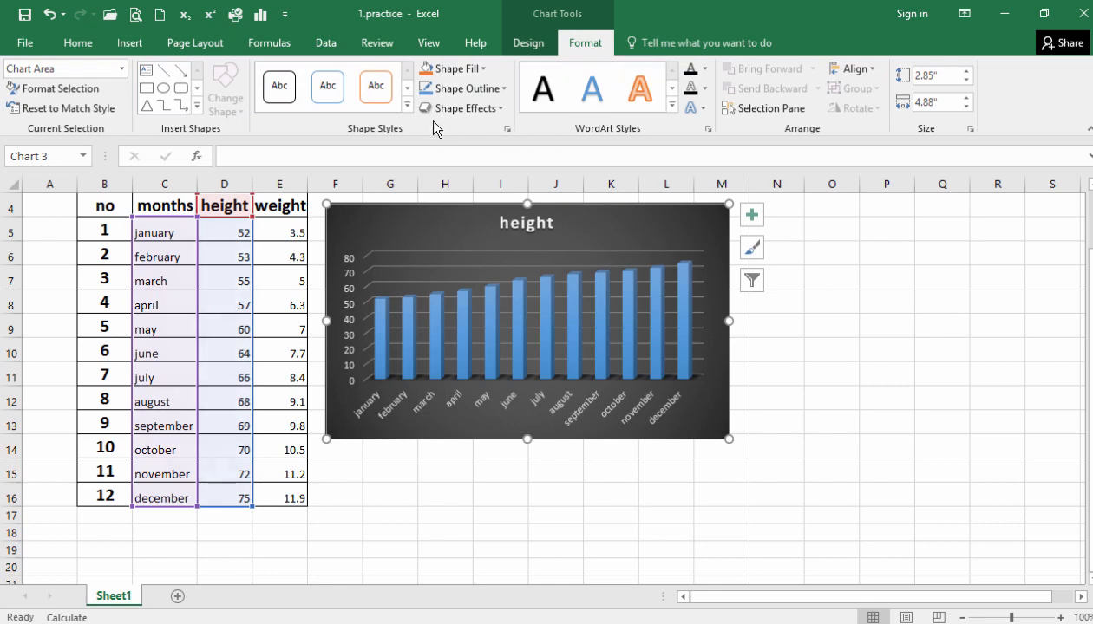
{"action": "left_click", "coordinate": [482, 70]}
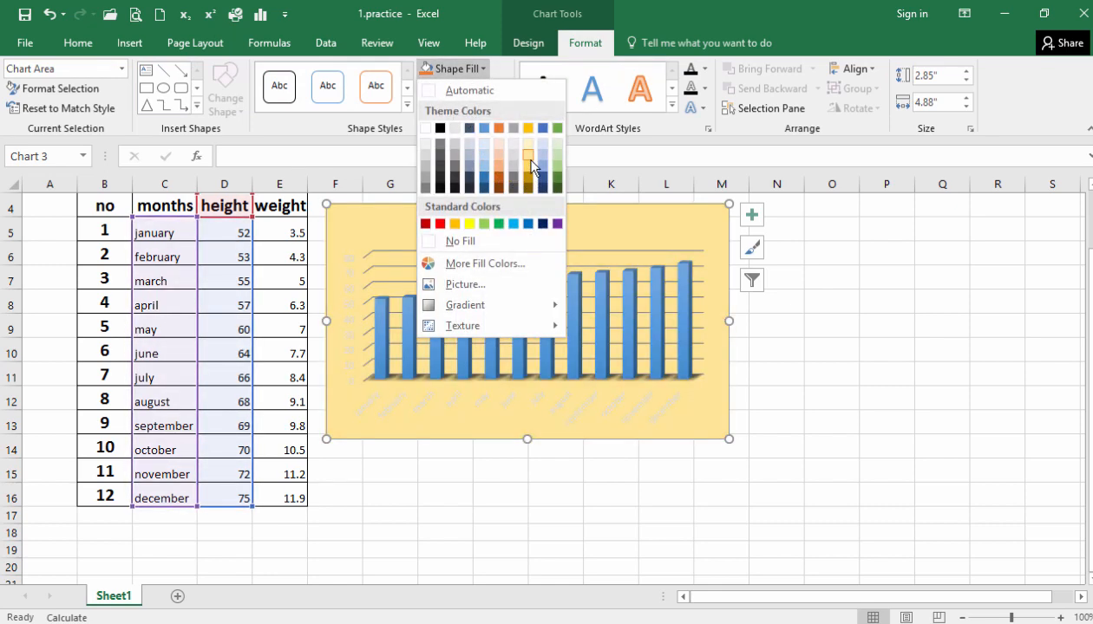
{"action": "left_click", "coordinate": [528, 153]}
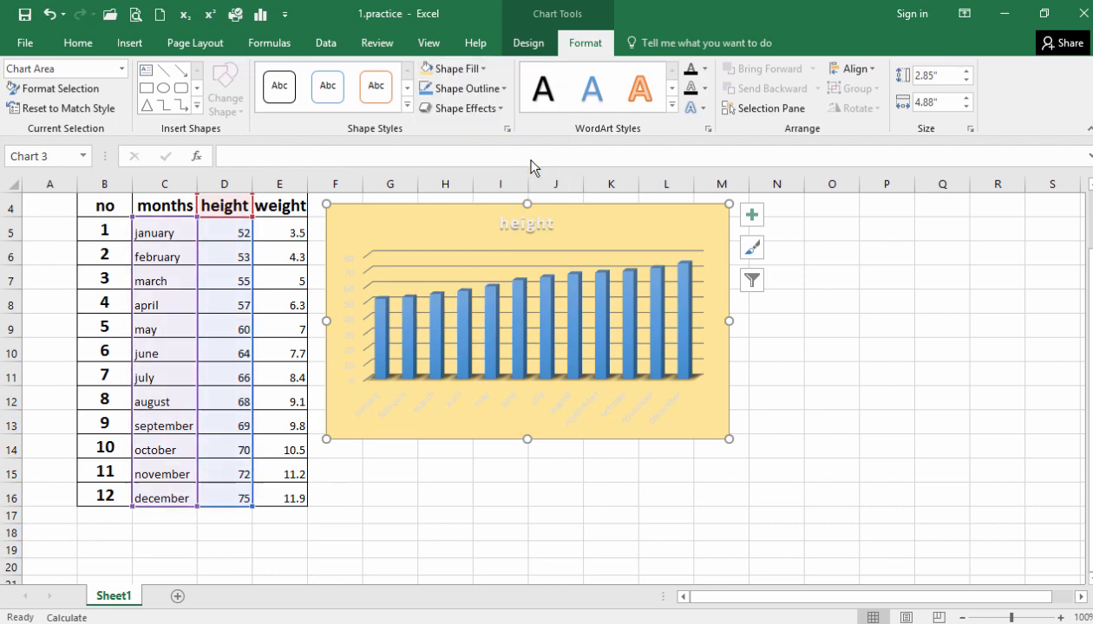
Step: Set the height chart's background fill to the black theme colour
{"action": "left_click", "coordinate": [489, 69]}
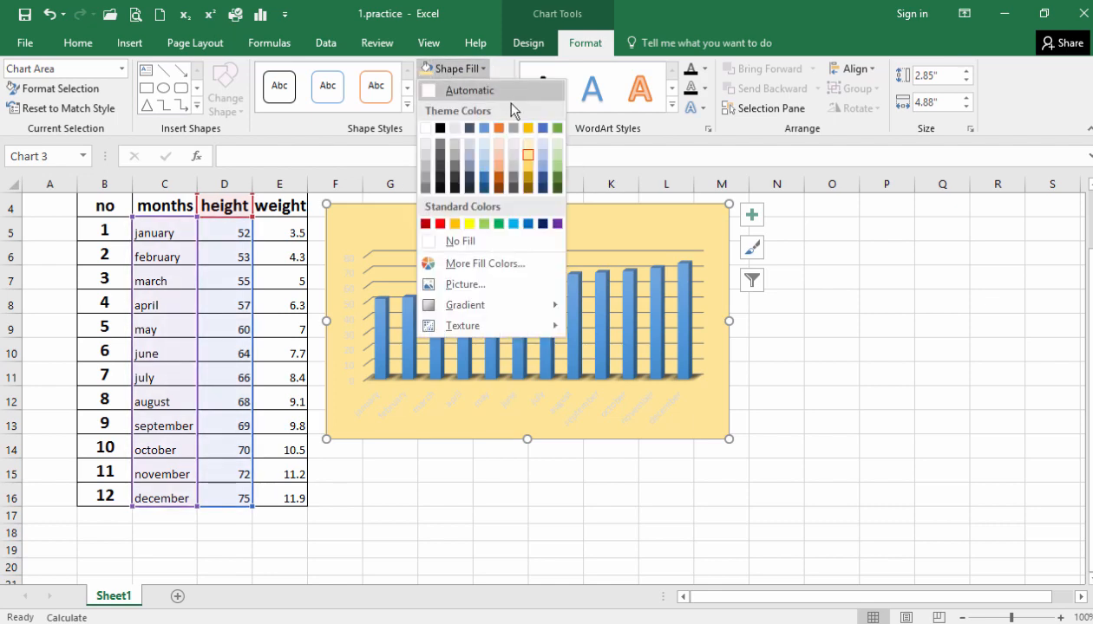
{"action": "left_click", "coordinate": [440, 127]}
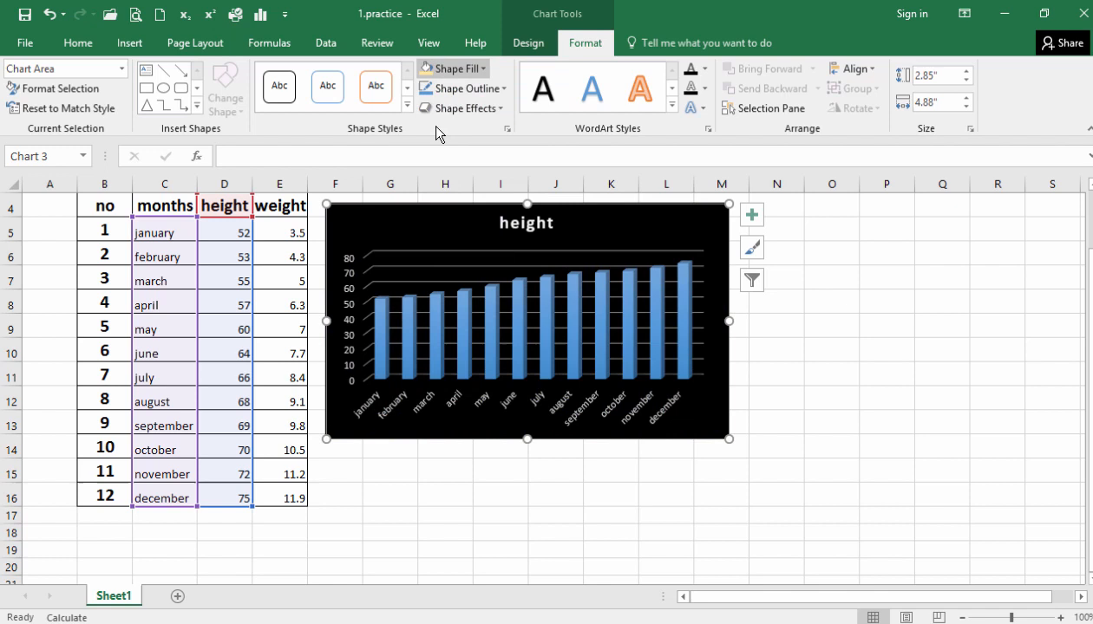
{"action": "left_click", "coordinate": [853, 305]}
Step: Shrink the height chart from its lower corner so it spans about columns F to L and rows 4 to 10
{"action": "left_click", "coordinate": [728, 420]}
{"action": "left_click", "coordinate": [695, 409]}
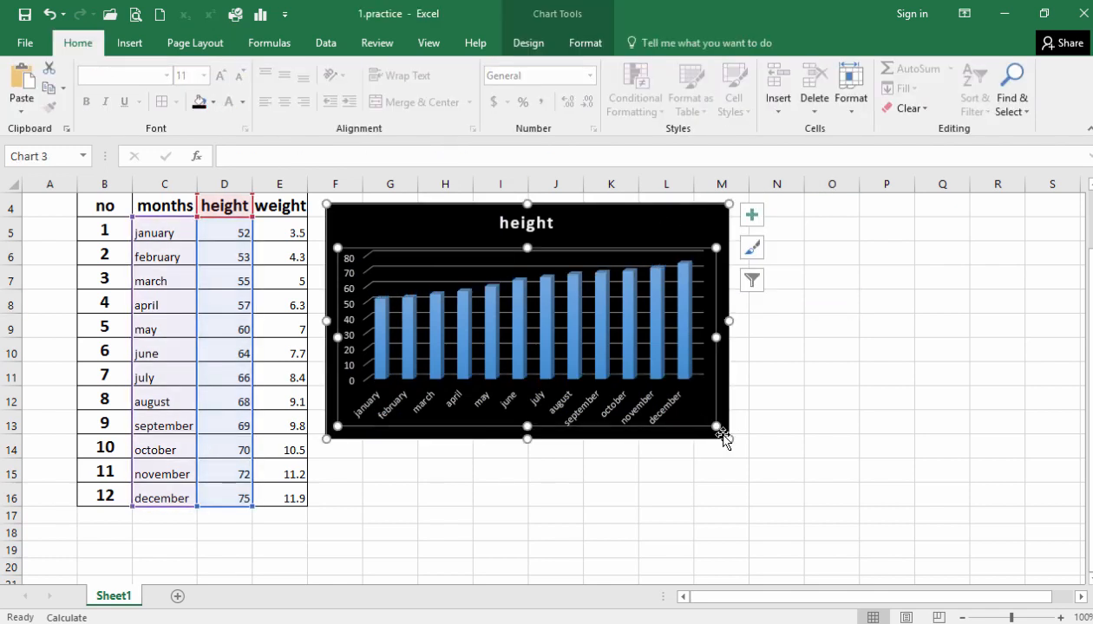
{"action": "left_click_drag", "start_coordinate": [722, 436], "coordinate": [671, 358]}
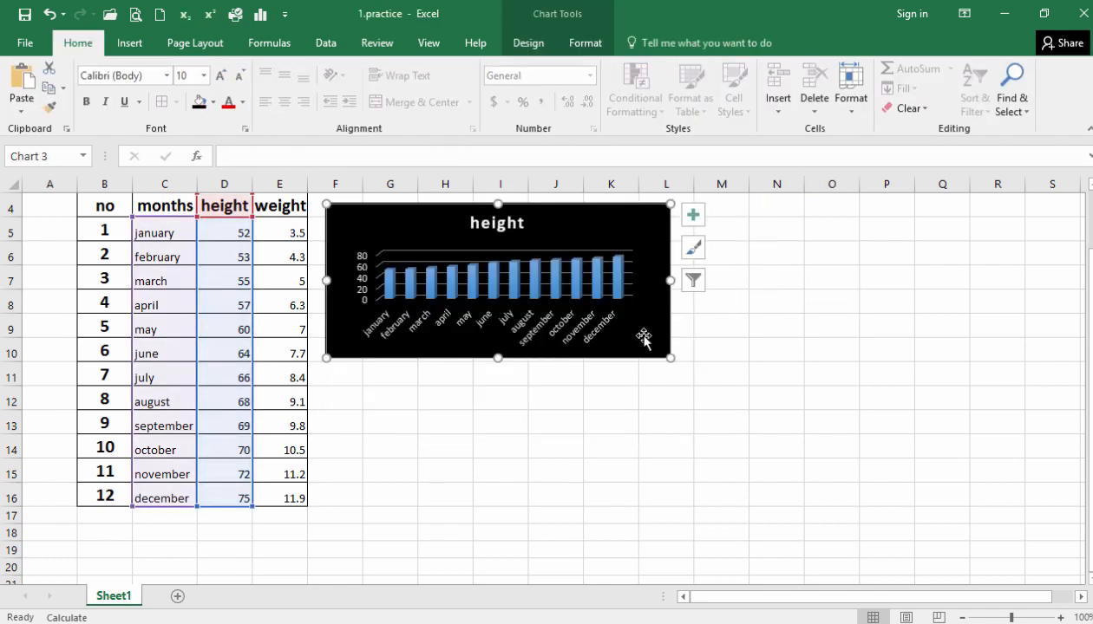
Step: Move the height chart over to about columns G to M and insert a blank 3-D clustered column chart from an empty cell
{"action": "left_click_drag", "start_coordinate": [549, 213], "coordinate": [634, 221]}
{"action": "left_click", "coordinate": [501, 445]}
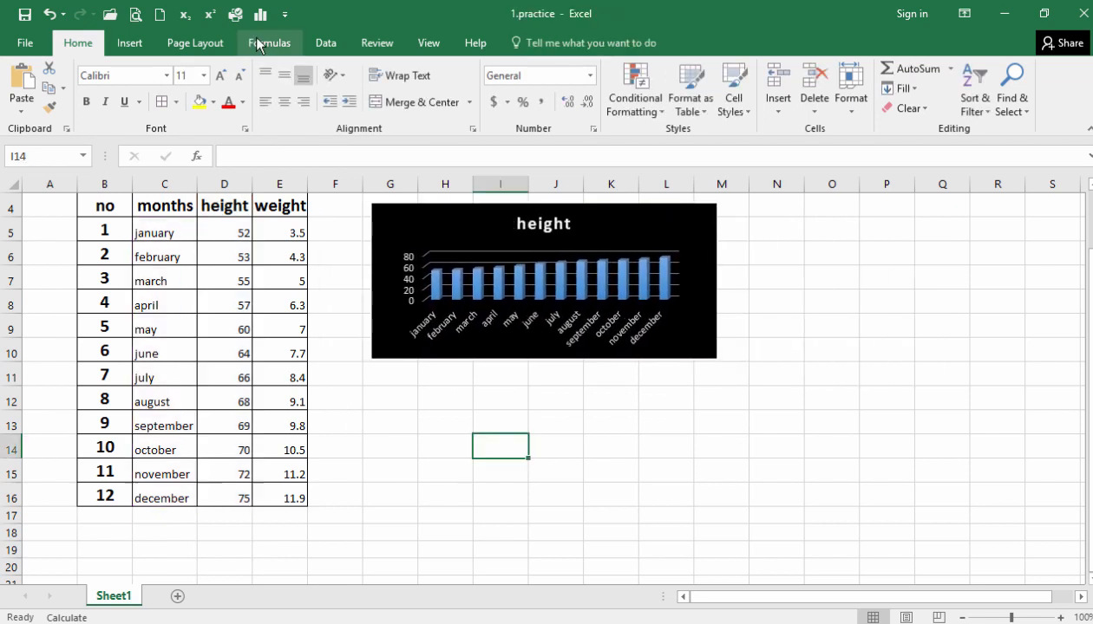
{"action": "left_click", "coordinate": [138, 44]}
{"action": "left_click", "coordinate": [547, 69]}
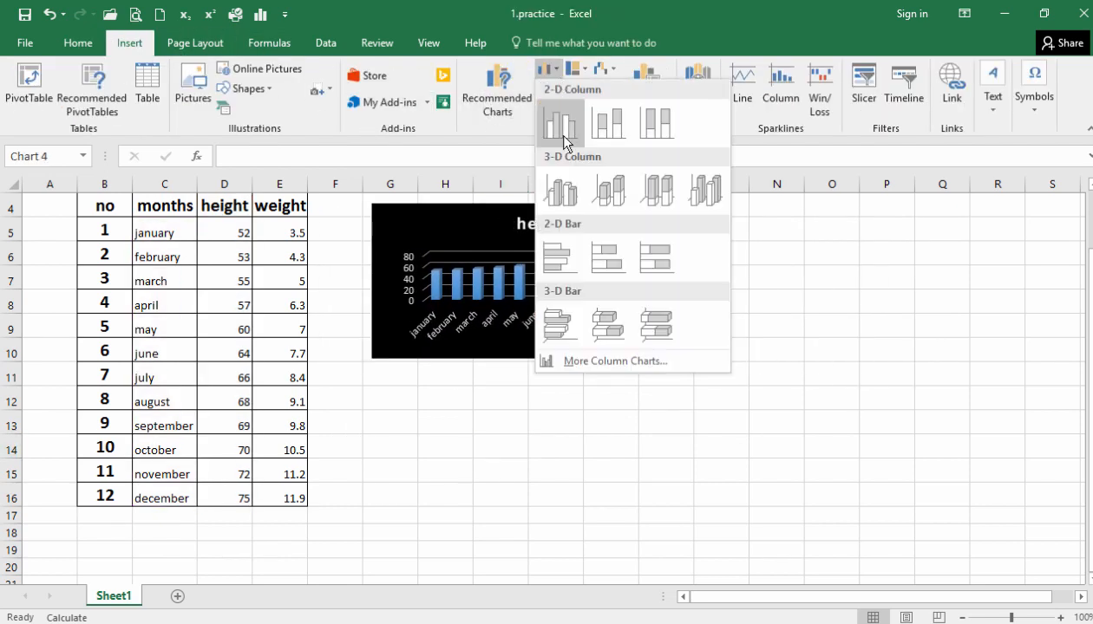
{"action": "left_click", "coordinate": [565, 191]}
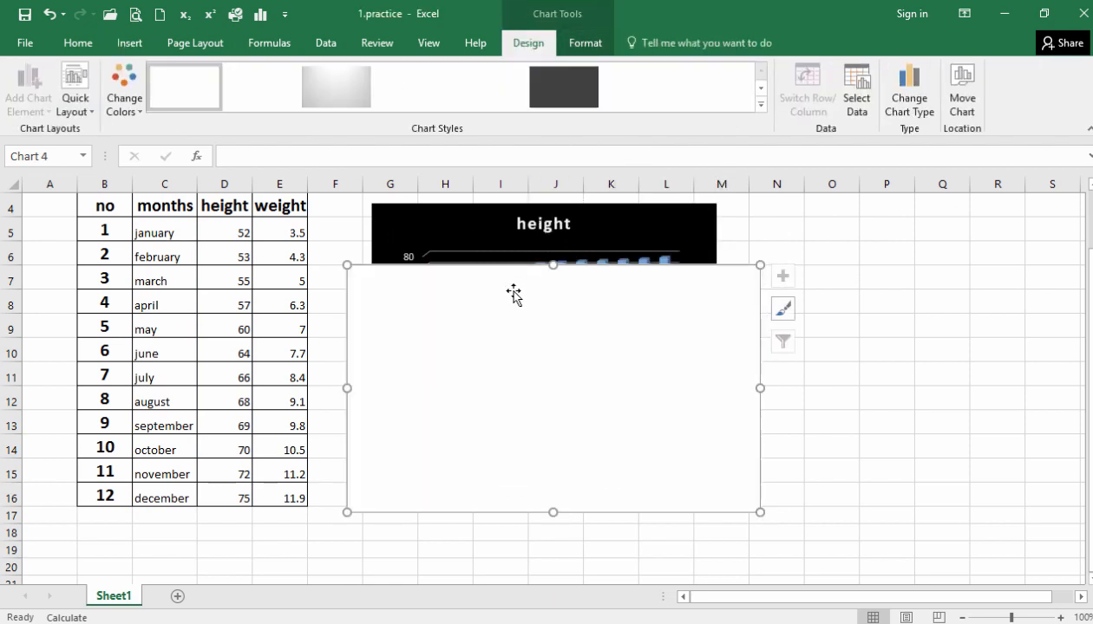
Step: Set the blank chart's data range to the months column C4:C16 together with the weight column E4:E16
{"action": "right_click", "coordinate": [557, 337]}
{"action": "left_click", "coordinate": [601, 417]}
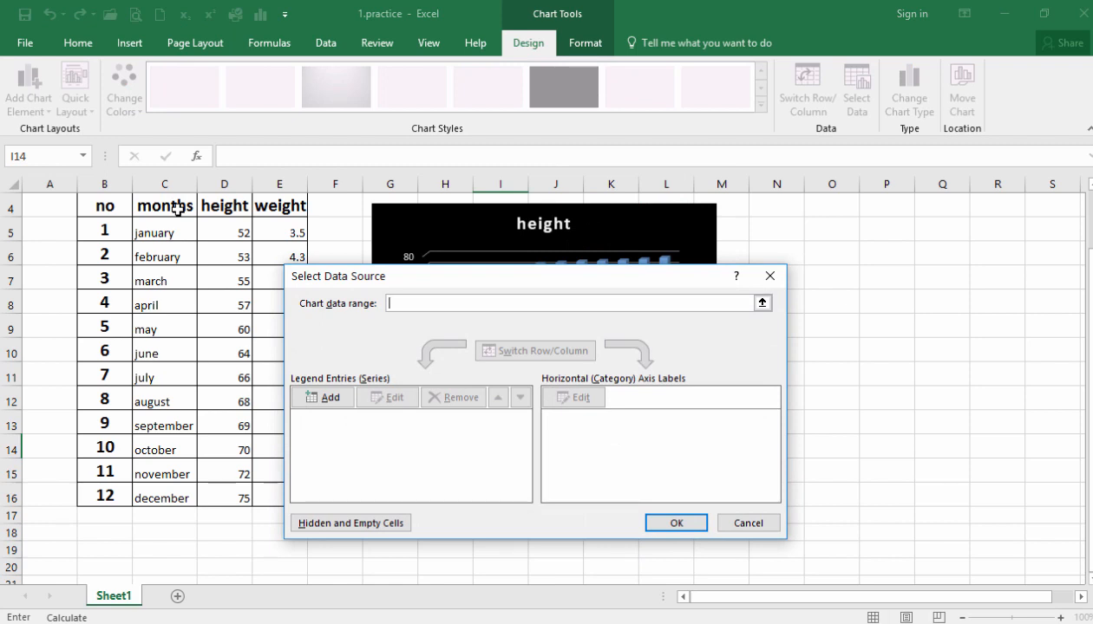
{"action": "left_click_drag", "start_coordinate": [177, 207], "coordinate": [187, 491]}
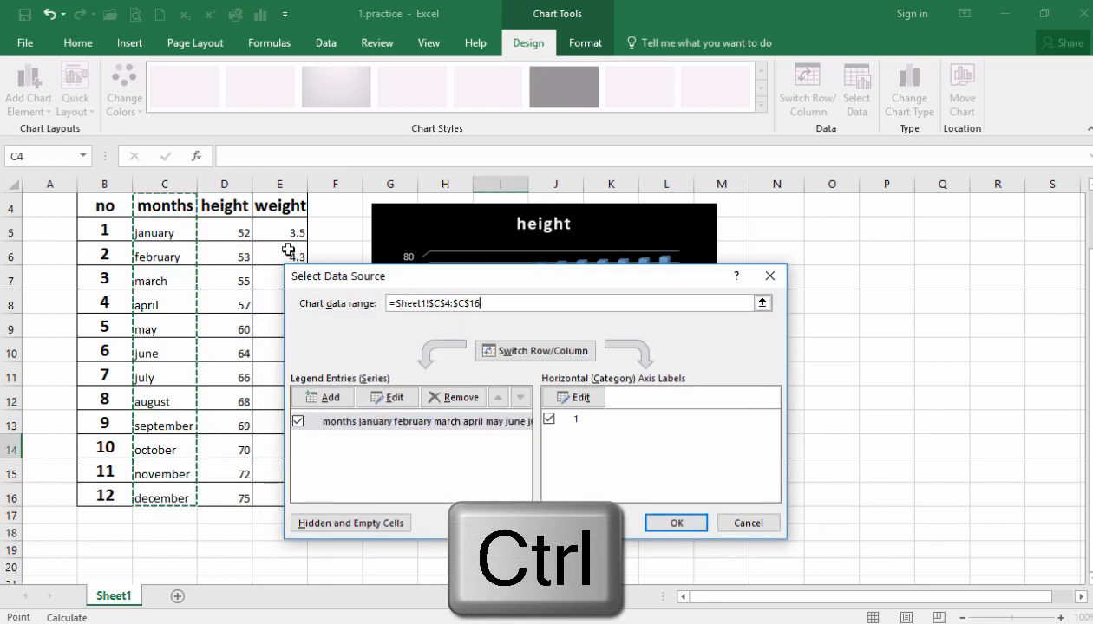
{"action": "left_click_drag", "start_coordinate": [289, 206], "coordinate": [302, 492]}
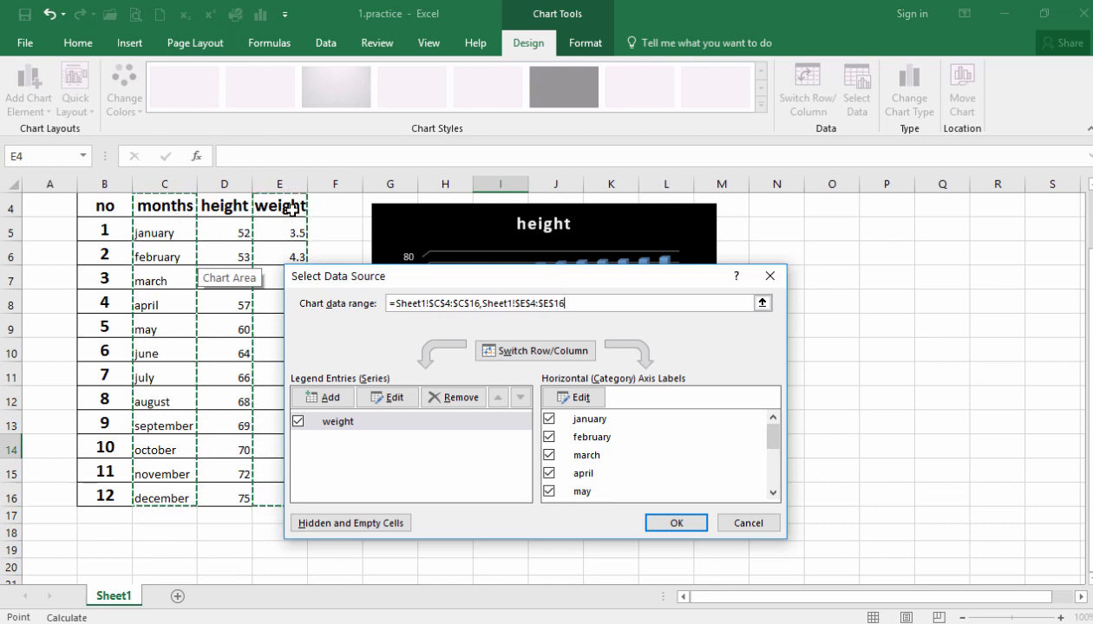
{"action": "left_click", "coordinate": [676, 524]}
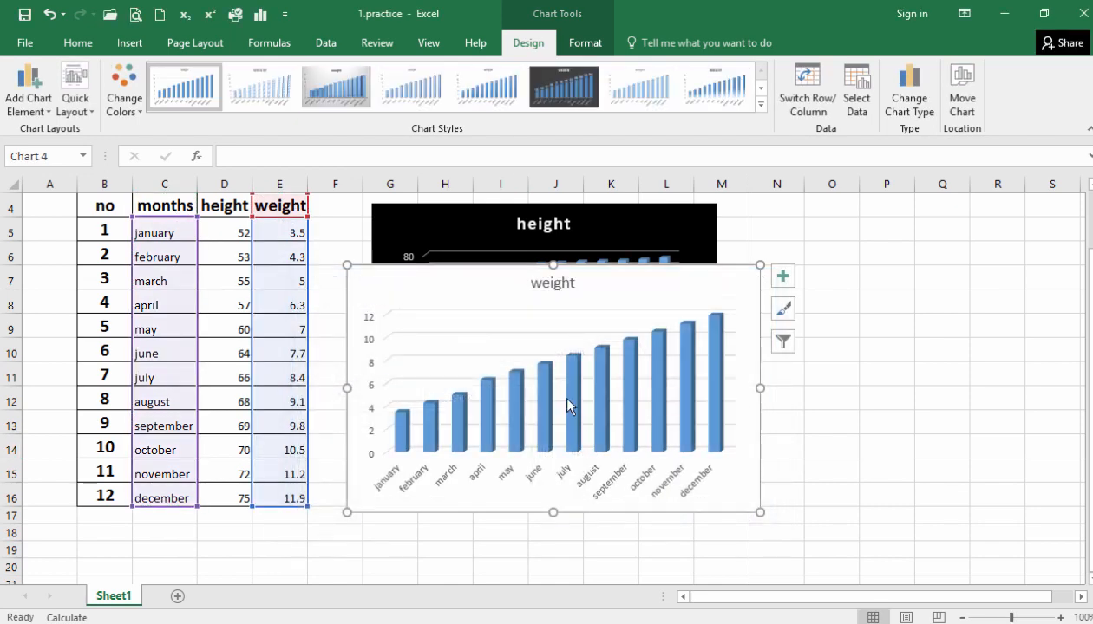